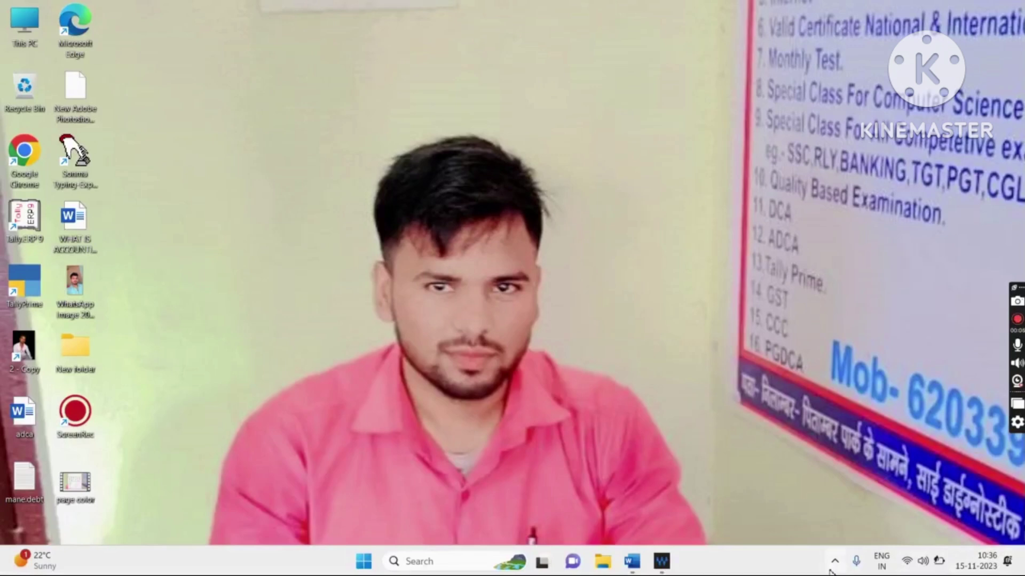
Open Word, create a blank document and maximize its window.
left_click(473, 560)
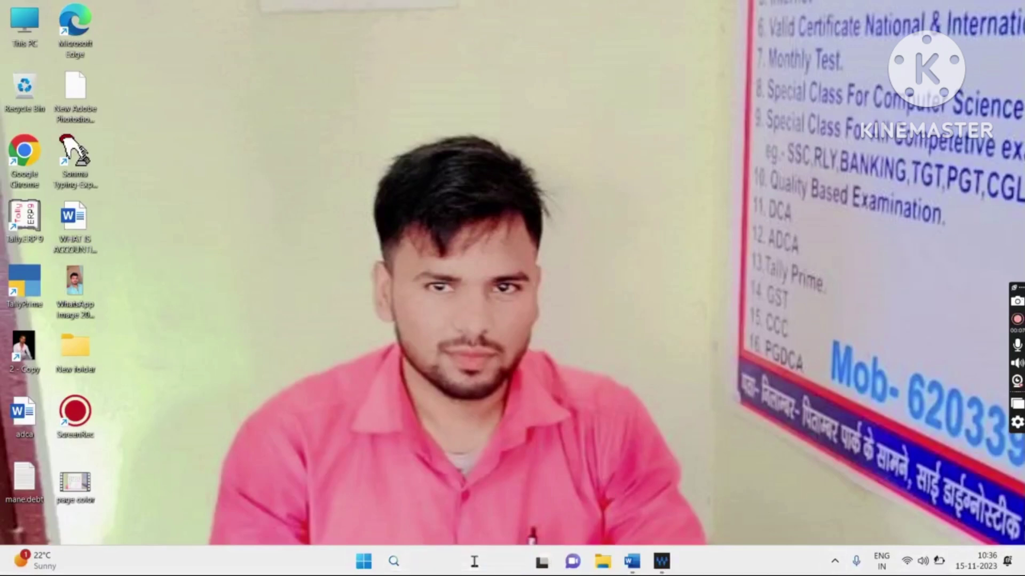
type("word")
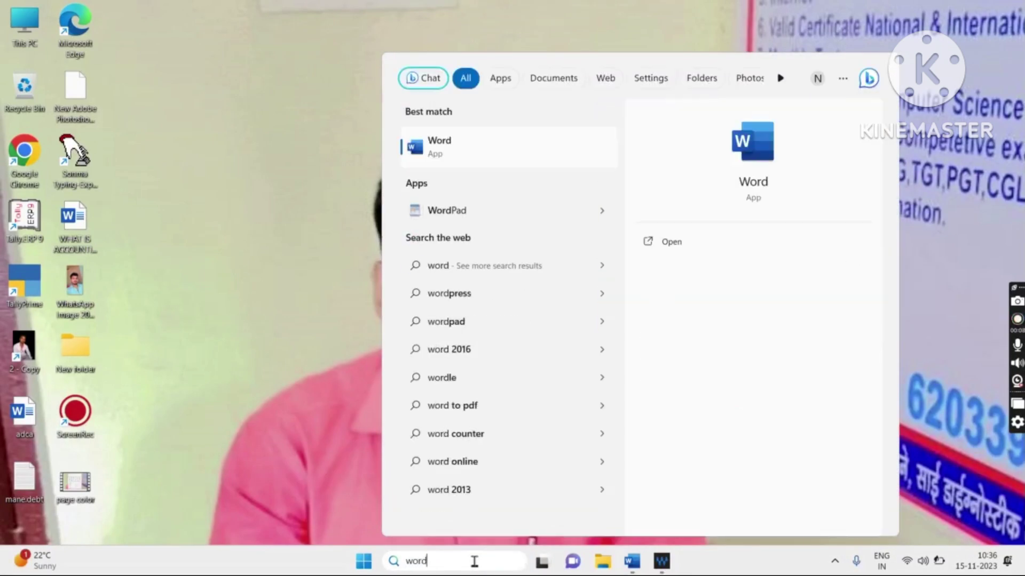
key("Return")
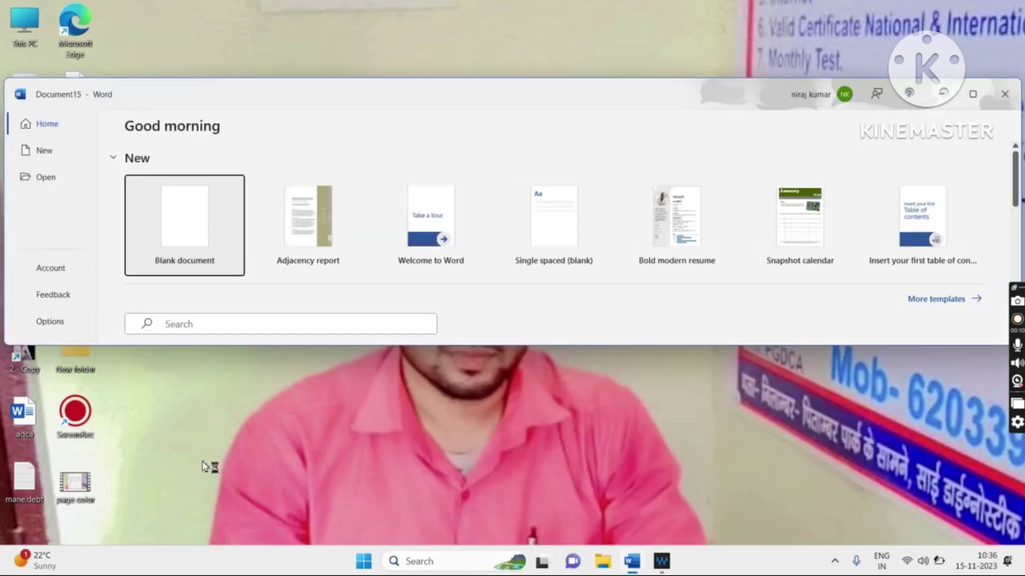
left_click(193, 264)
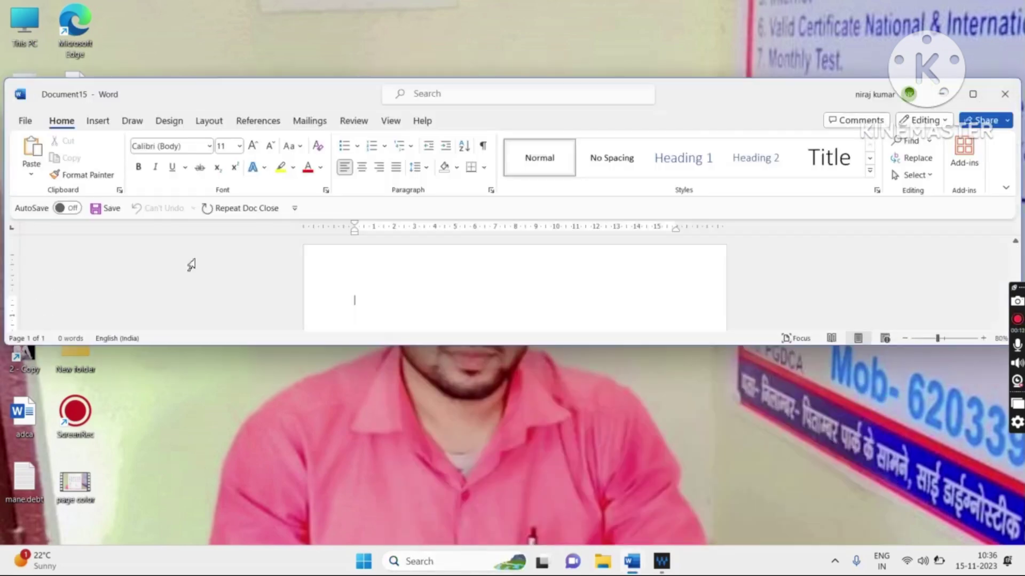
left_click(973, 94)
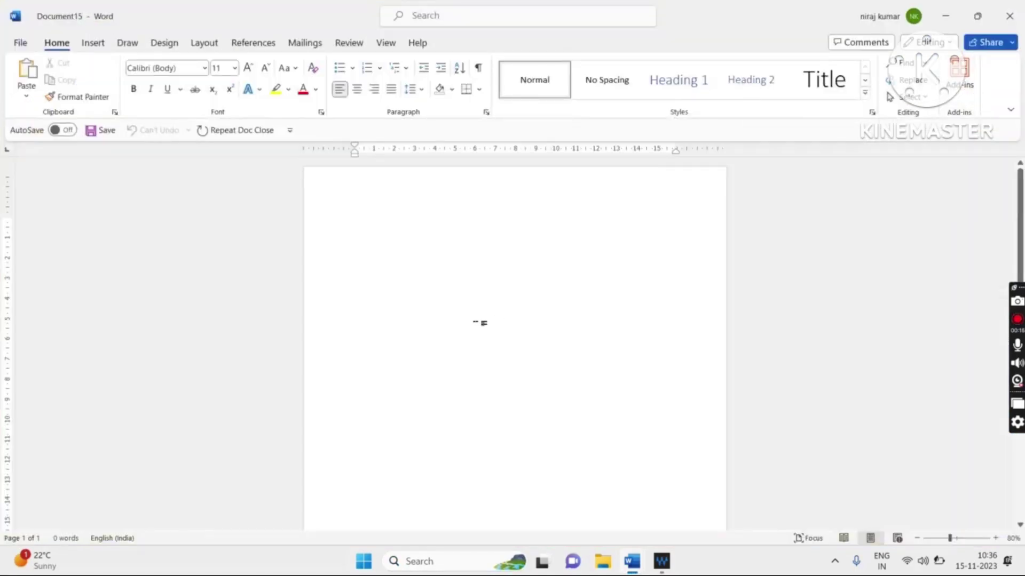
Draw a rounded rectangle shape about 10.6 cm wide and 6.3 cm high near the top of the page.
left_click(93, 43)
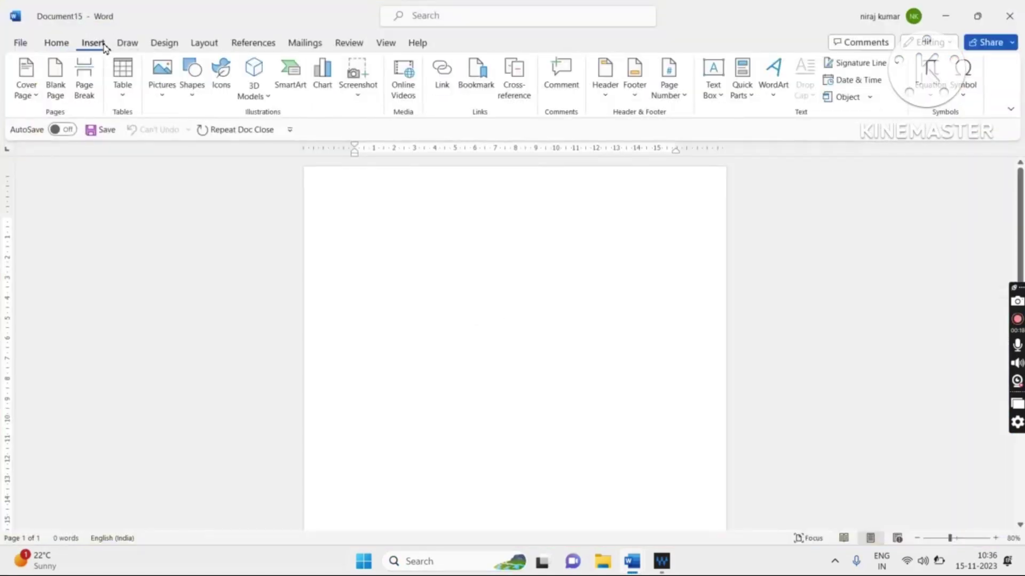
left_click(195, 88)
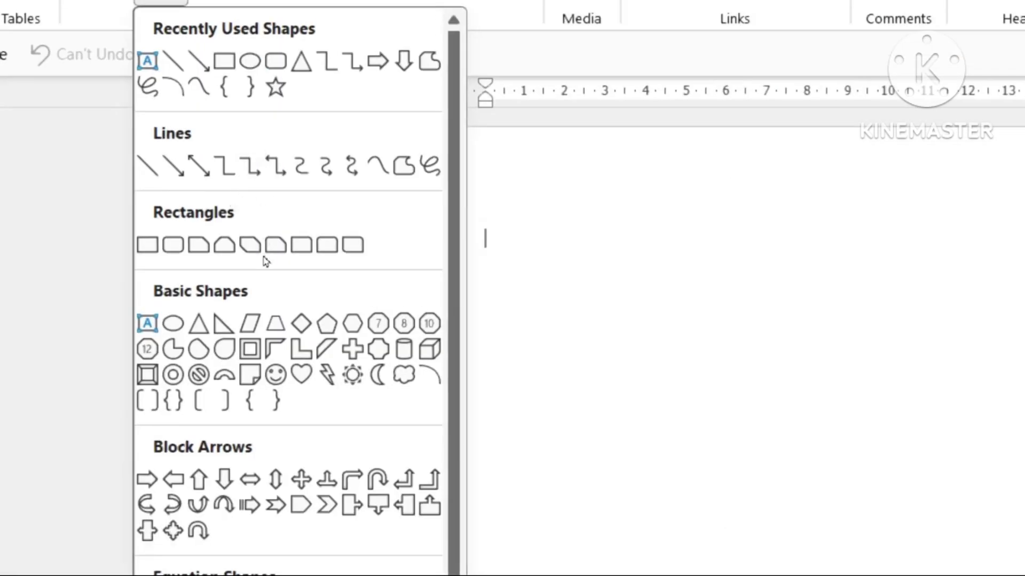
scroll(266, 261, "down", 3)
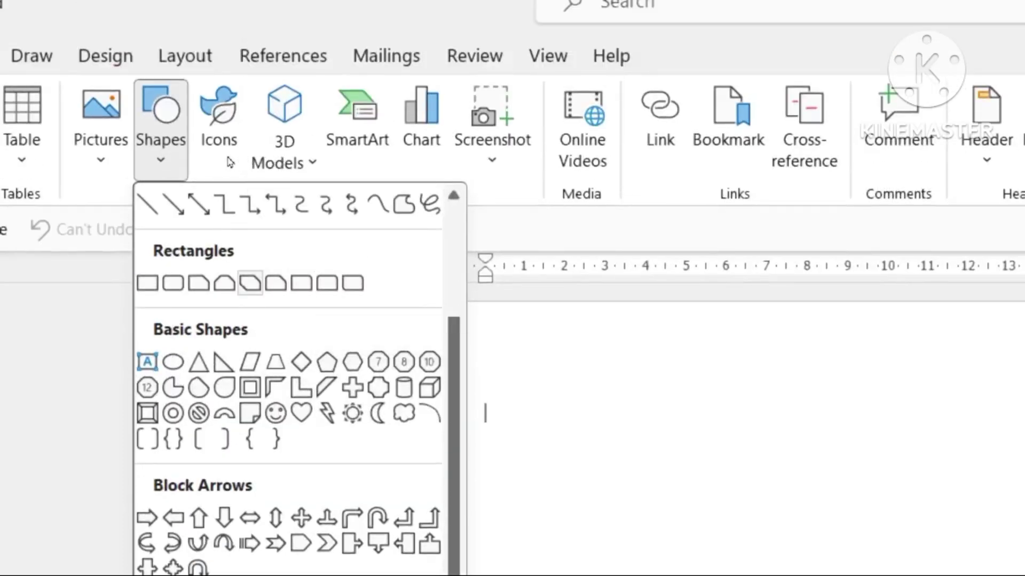
left_click(173, 283)
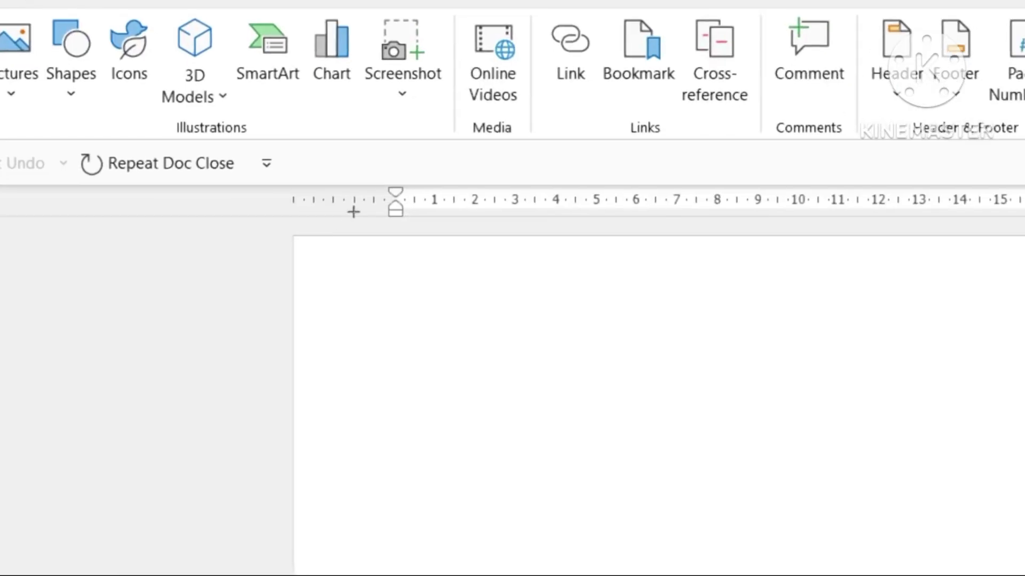
left_click_drag(411, 294, 839, 551)
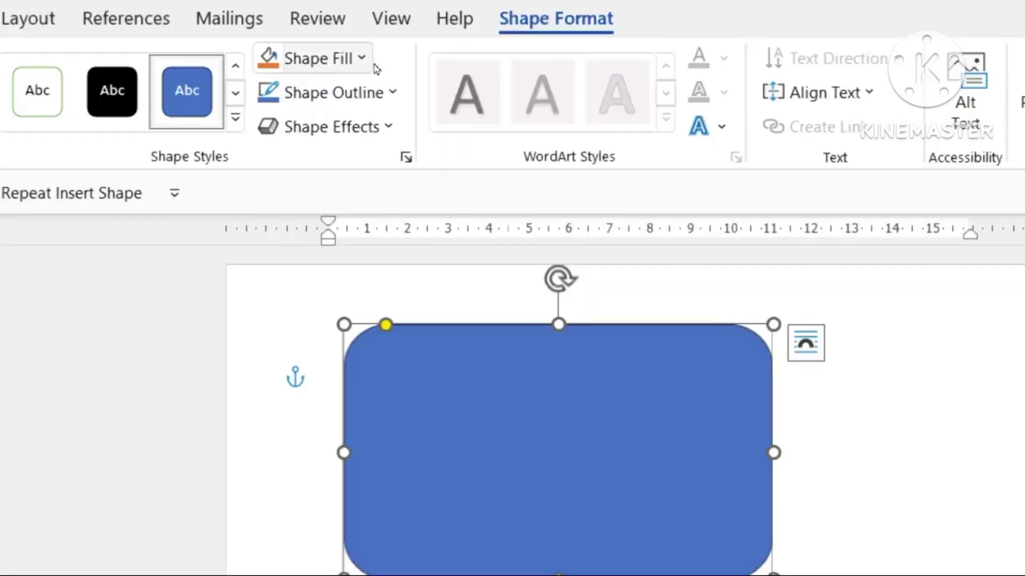
Fill the rounded rectangle with a custom bright green, hex #11EF6B.
left_click(370, 62)
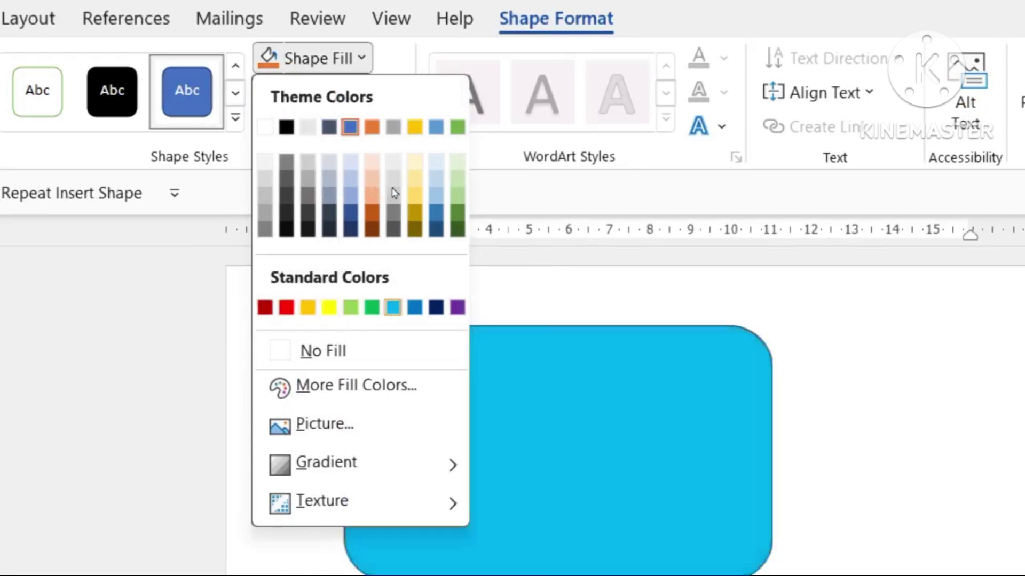
left_click(356, 385)
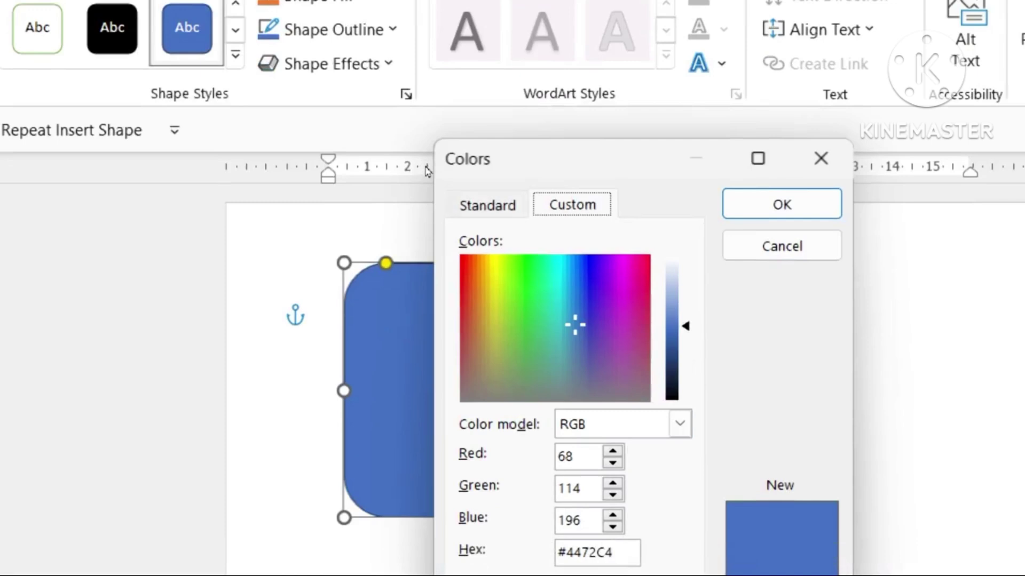
key("Left")
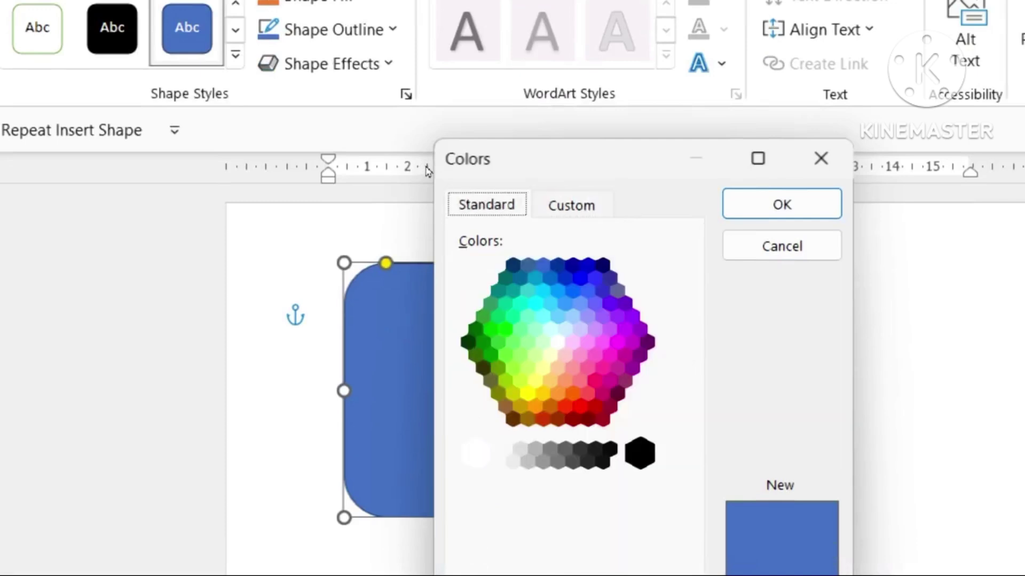
key("Right")
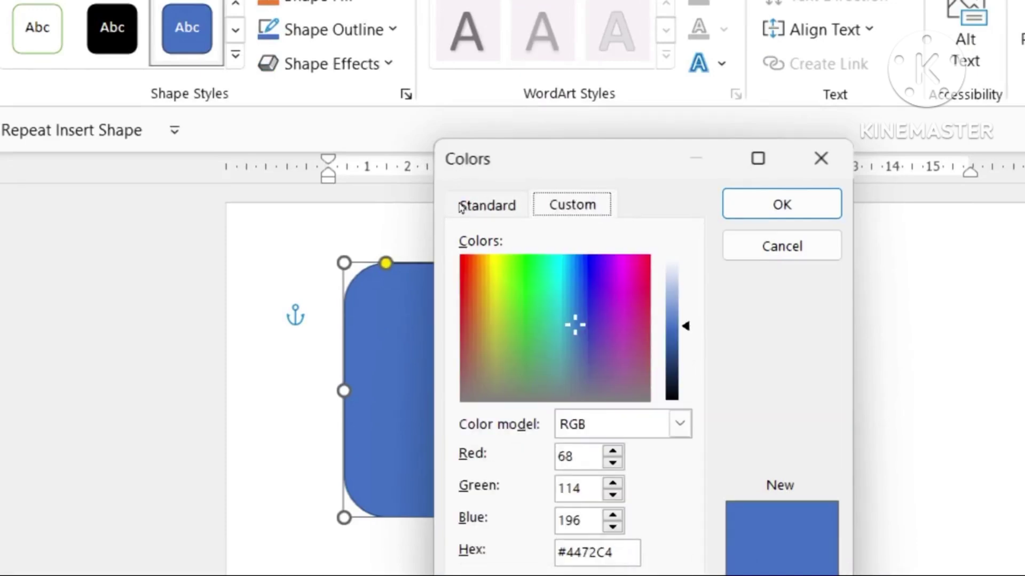
left_click(535, 273)
key("Down")
key("Down")
key("Down")
key("Down")
key("Down")
key("Down")
key("Down")
key("Down")
key("Up")
key("Up")
key("Up")
key("Up")
key("Up")
key("Up")
key("Up")
key("Up")
key("Down")
key("Down")
key("Down")
key("Down")
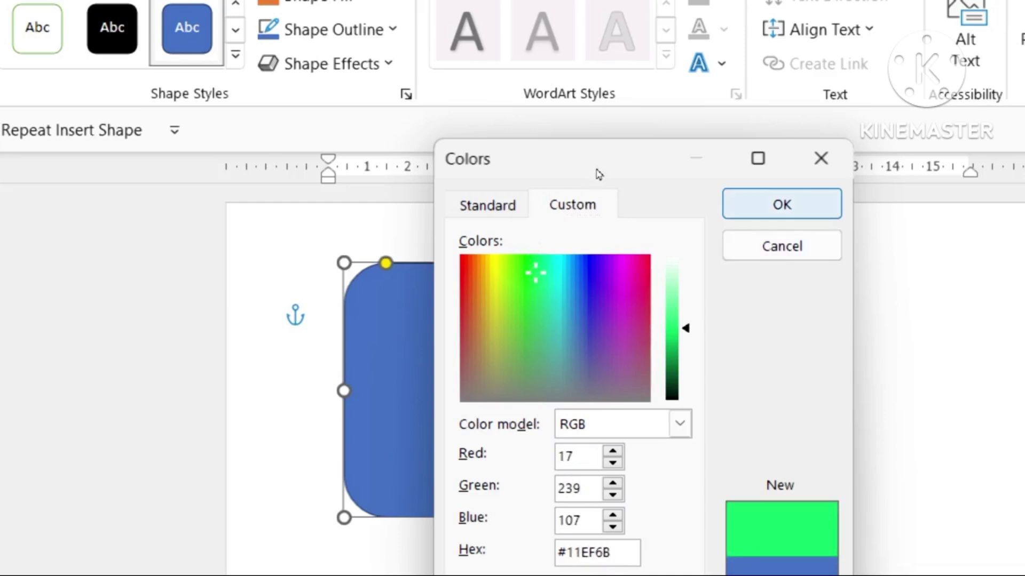
key("Return")
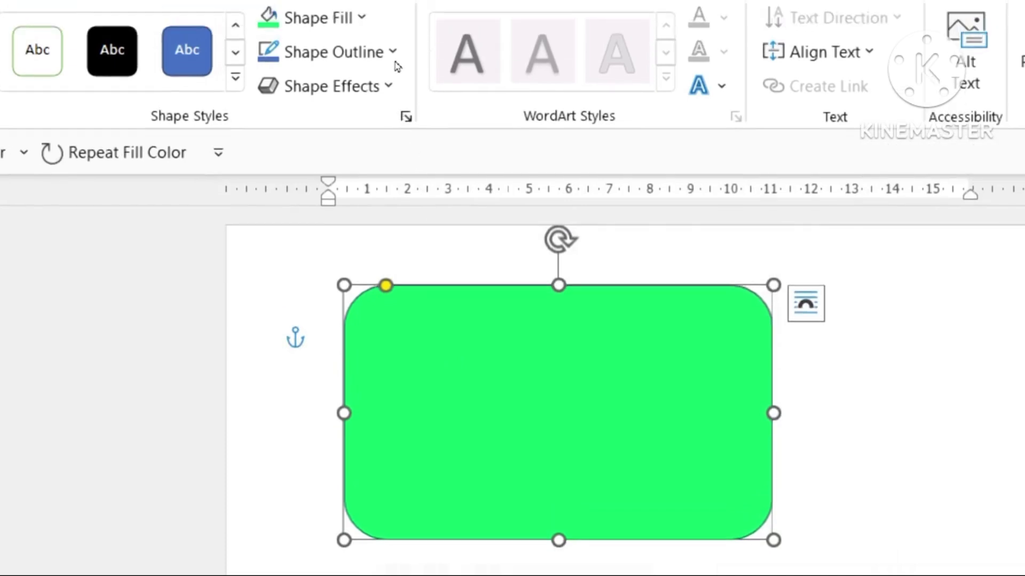
Fill the rounded rectangle with the beautiful-flower picture from a file on the computer.
left_click(362, 16)
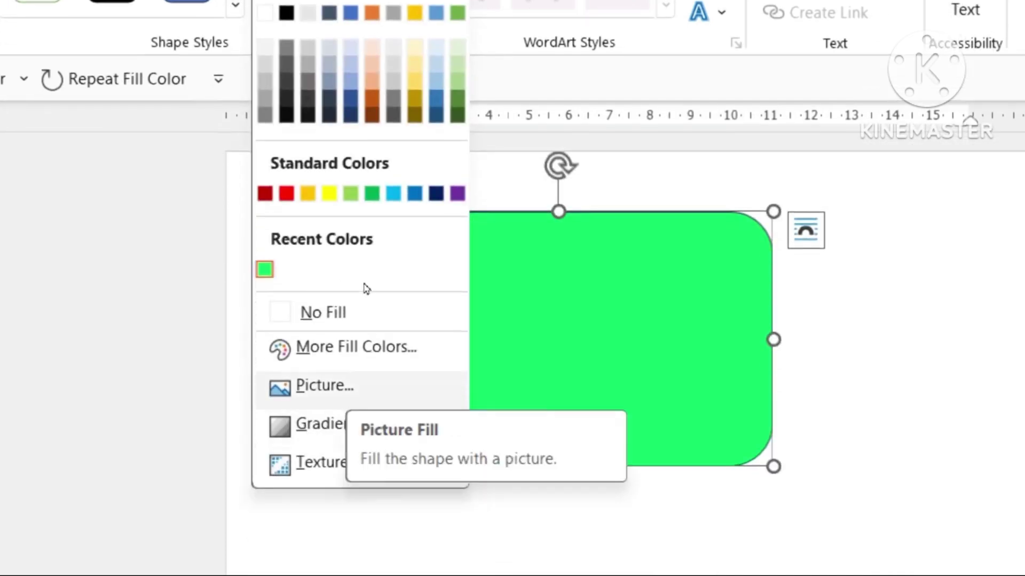
key("Return")
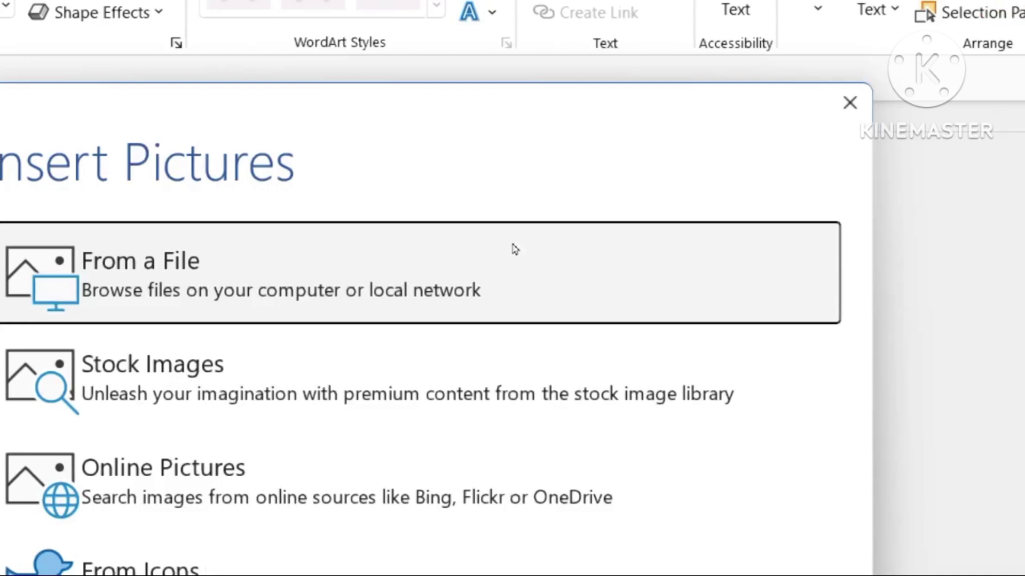
left_click(396, 235)
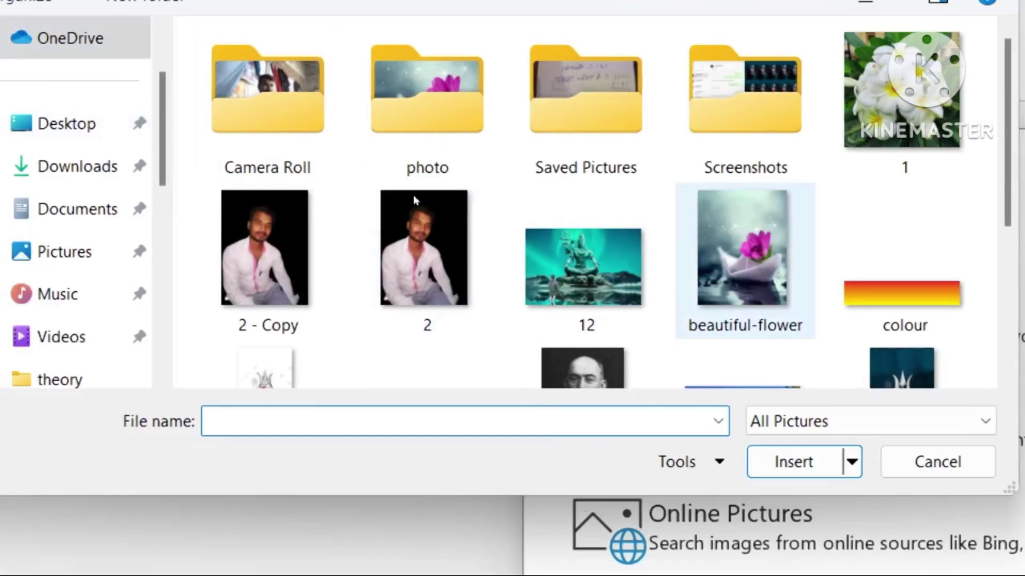
left_click(753, 259)
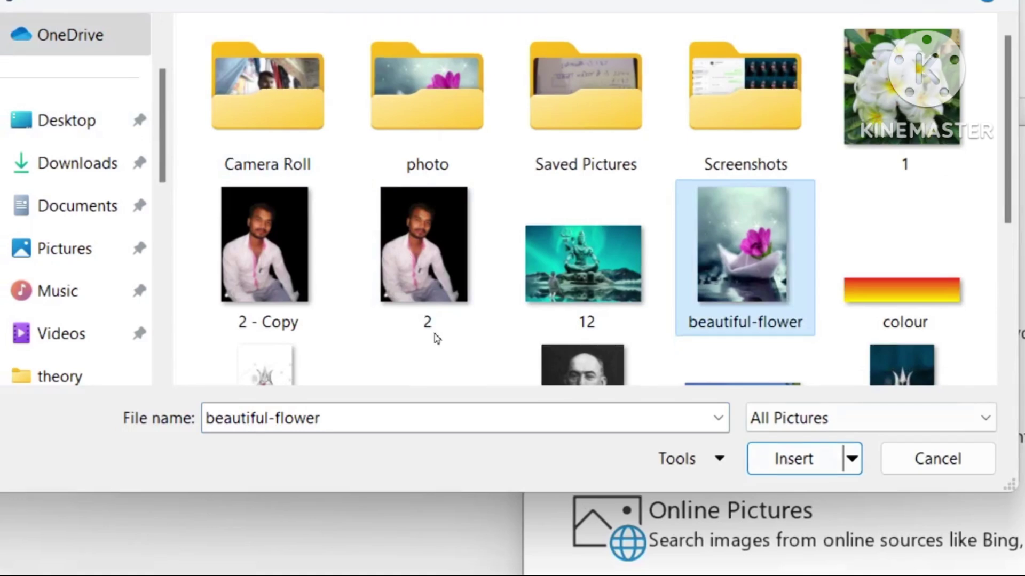
key("Return")
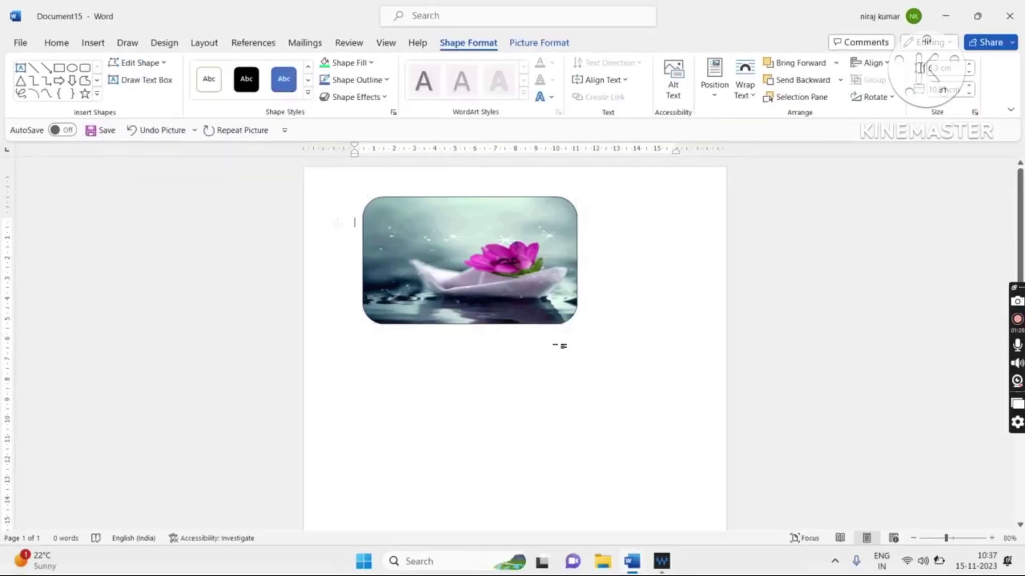
left_click(830, 521)
Change the picture-filled shape to the rectangle with rounded diagonal corners.
left_click(548, 321)
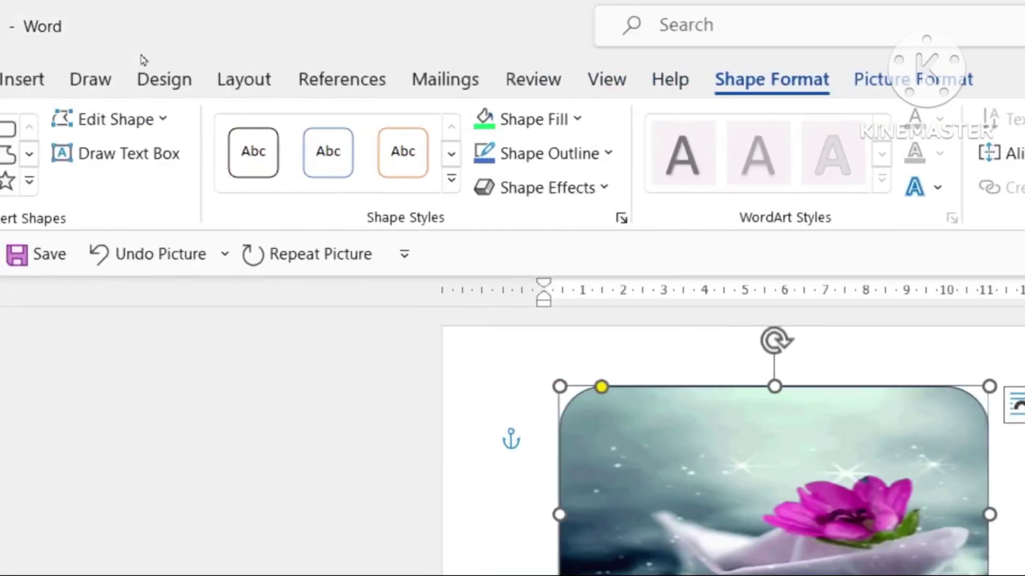
left_click(155, 117)
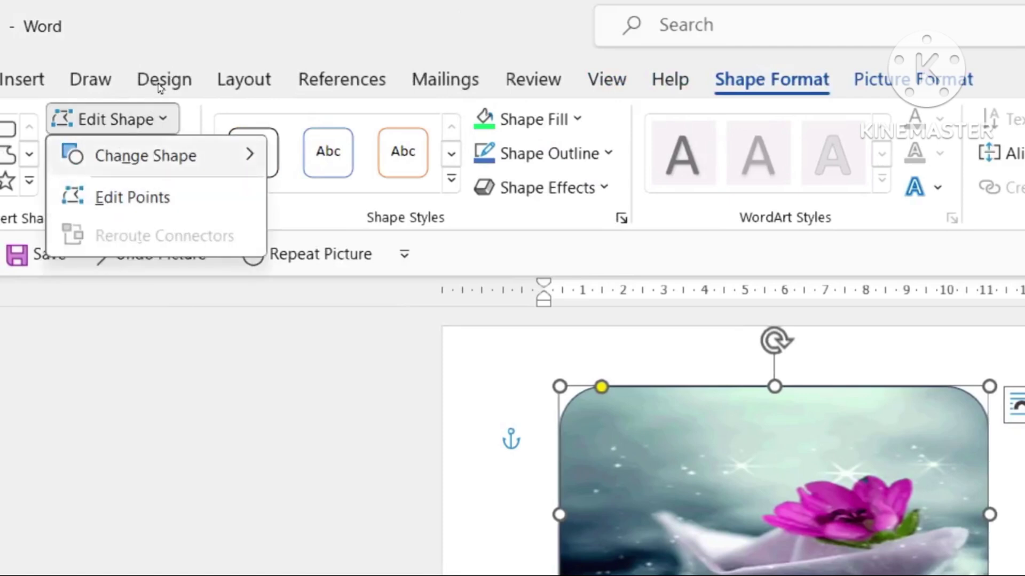
mouse_move(155, 155)
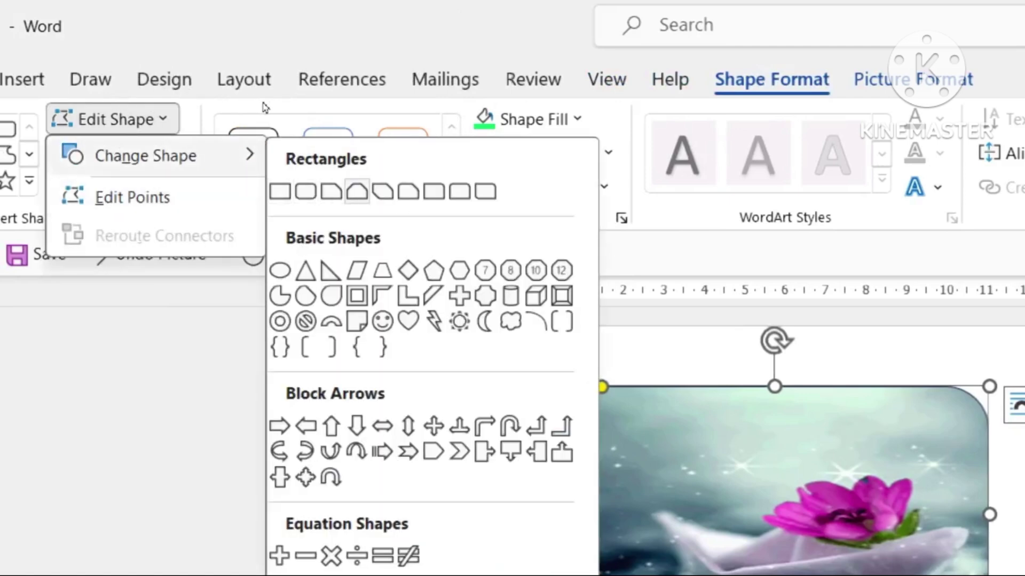
left_click(485, 191)
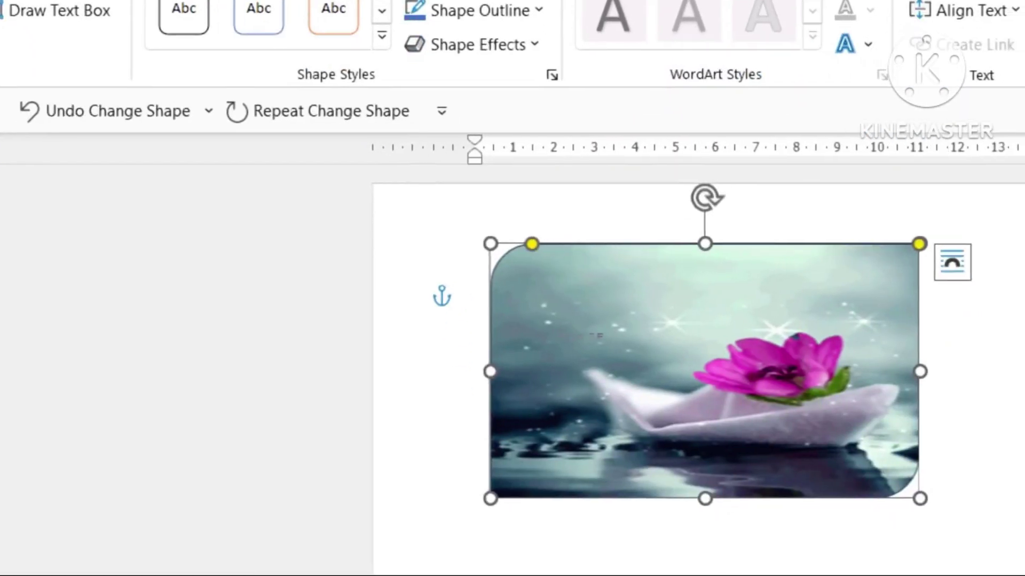
left_click(499, 334)
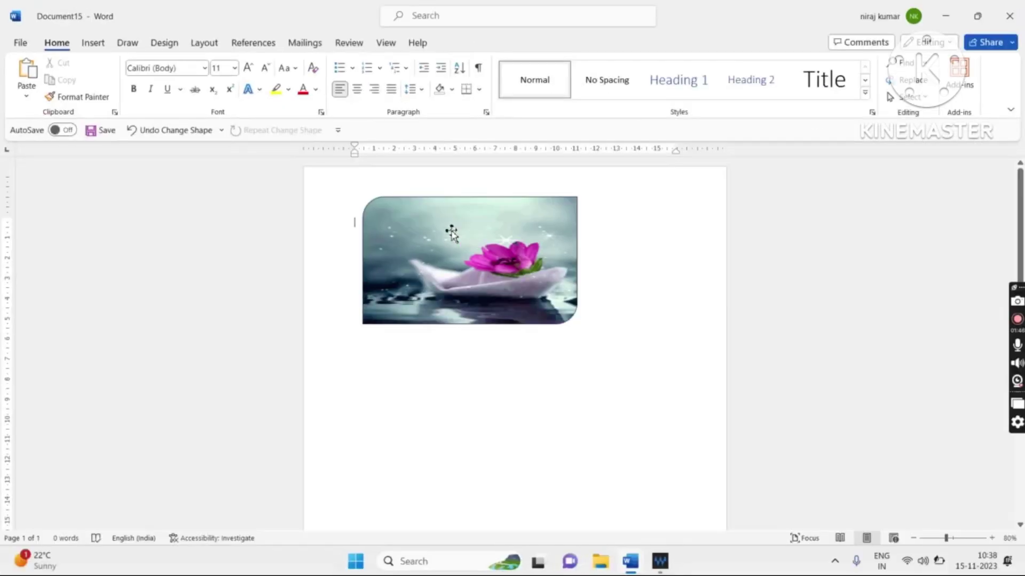
Switch the shape's fill from picture to gradient fill through the detailed gradient options and look through the preset gradients.
left_click(662, 307)
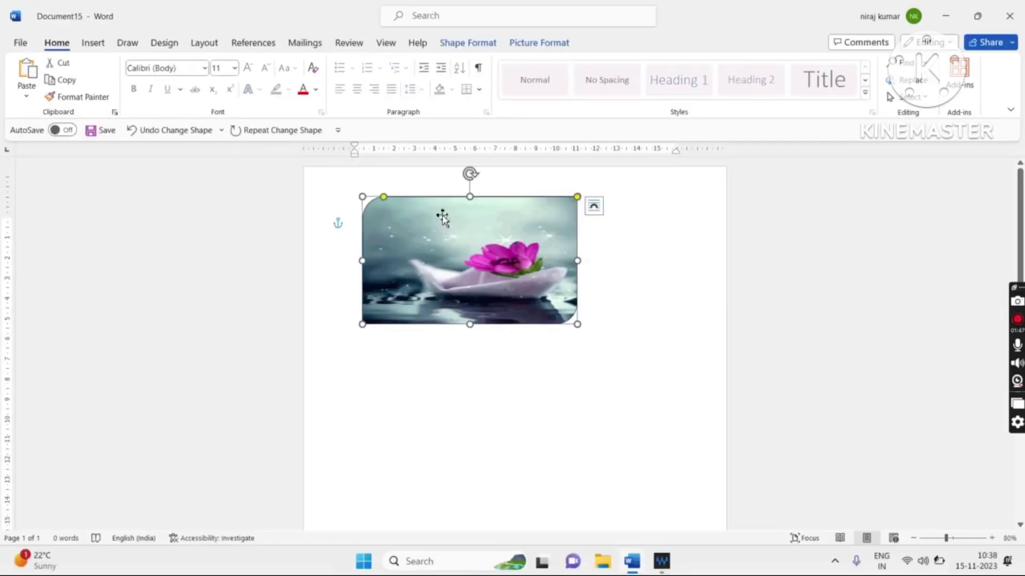
left_click(459, 48)
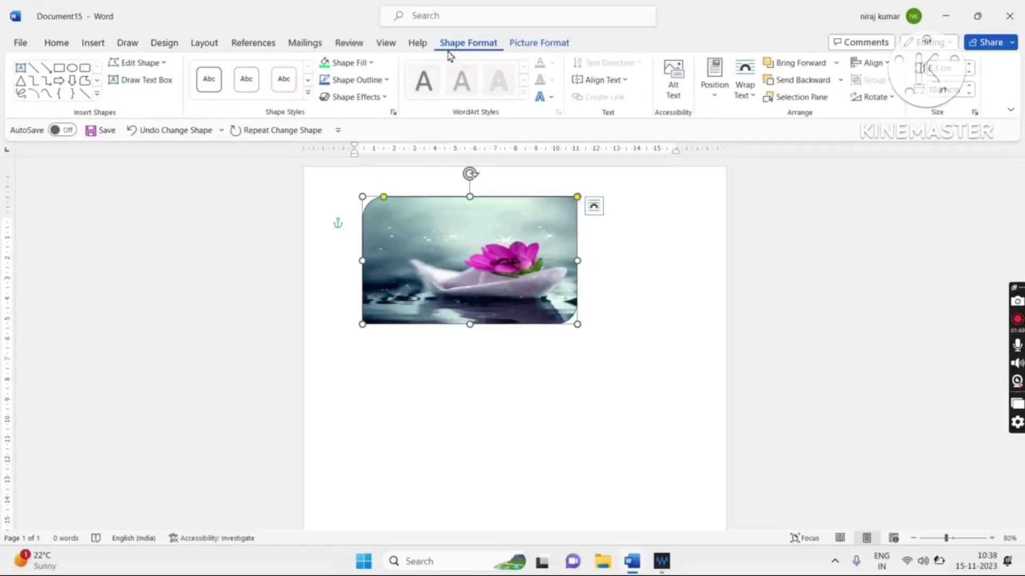
left_click(355, 62)
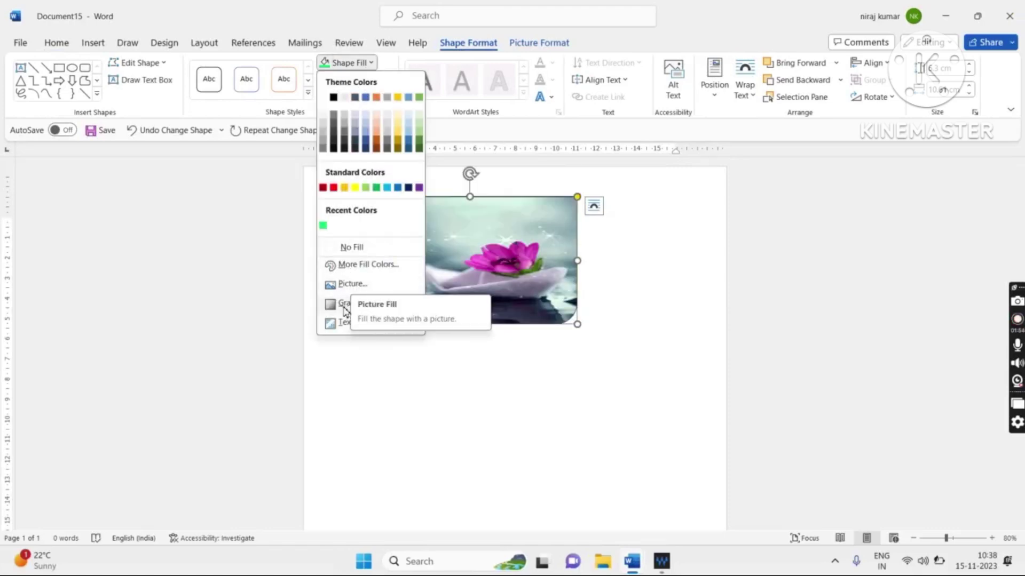
mouse_move(345, 311)
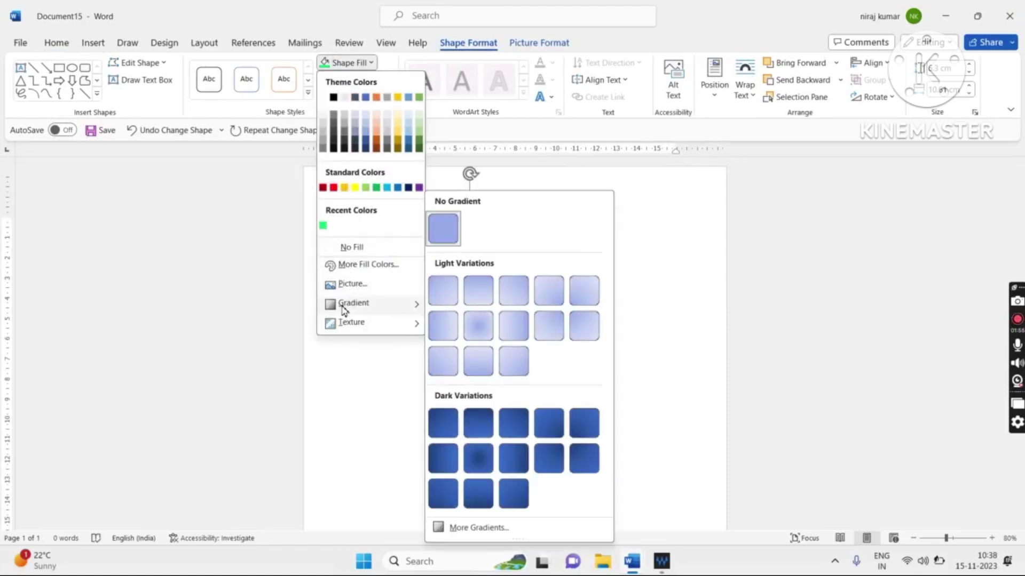
left_click(470, 527)
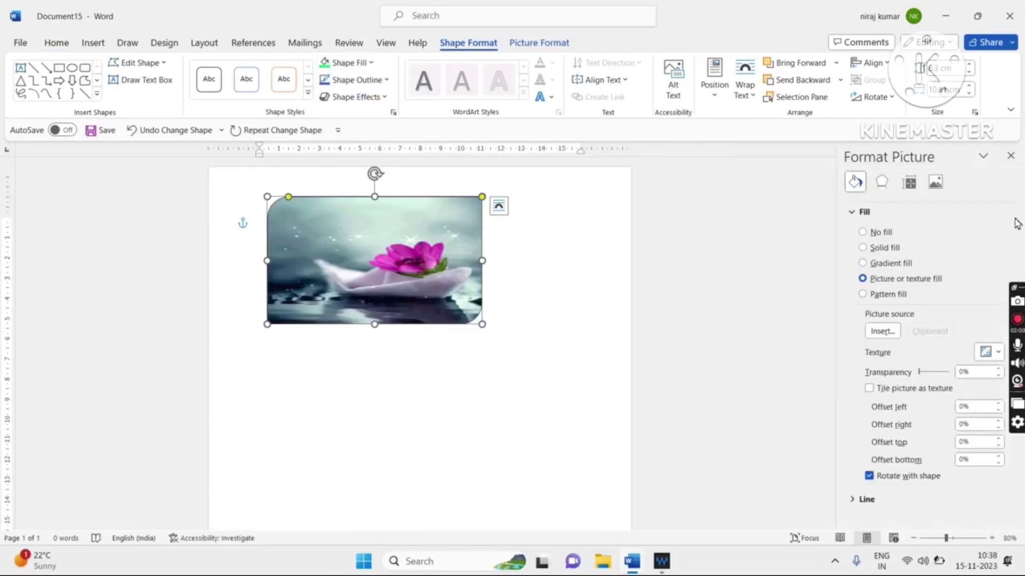
key("super+plus")
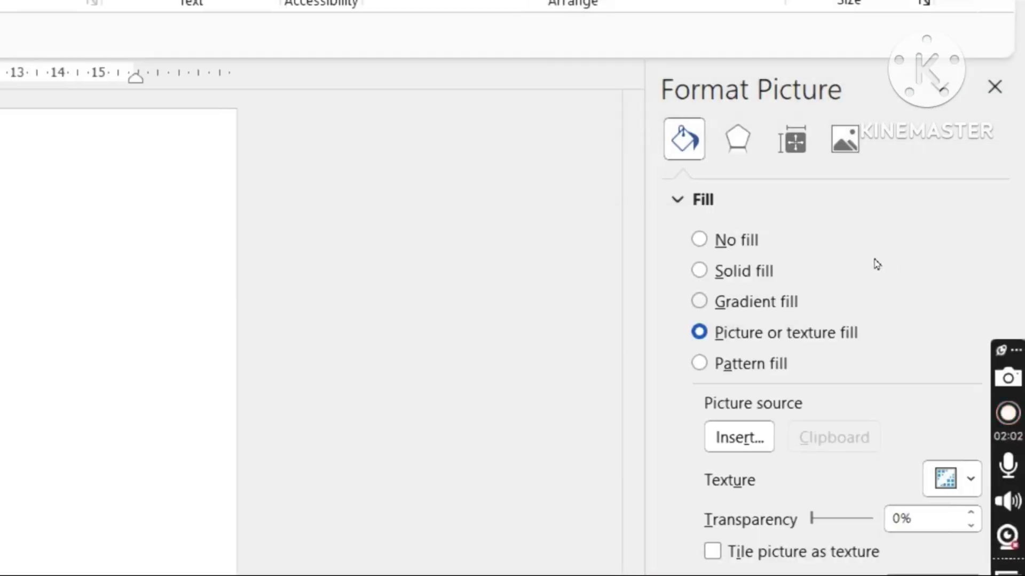
left_click(698, 301)
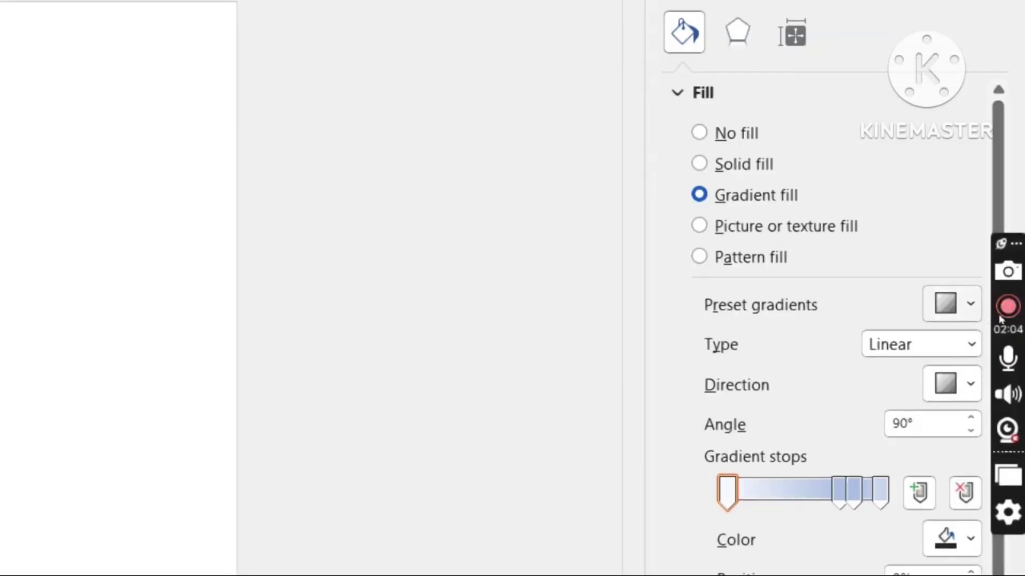
left_click(958, 305)
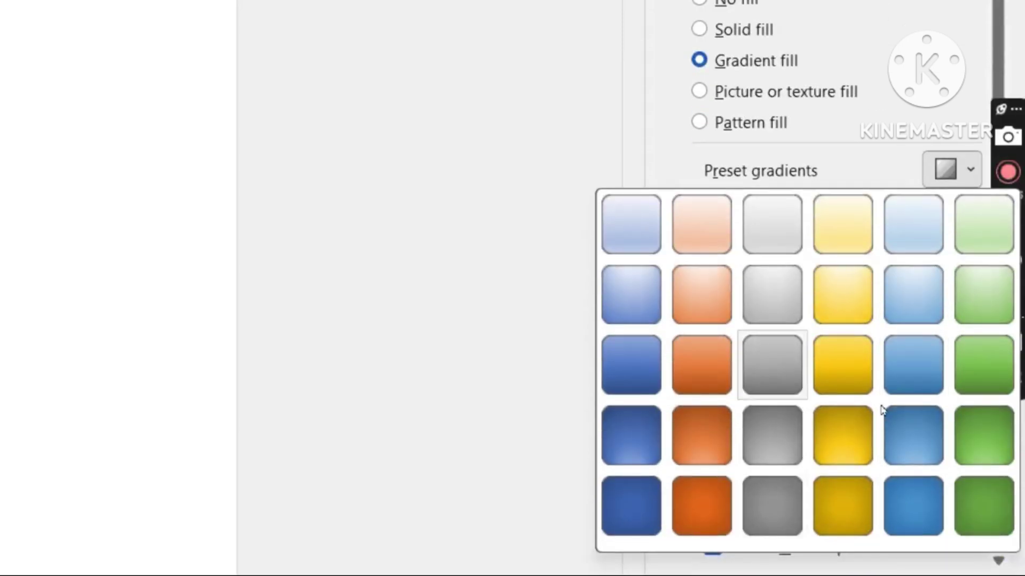
left_click(861, 314)
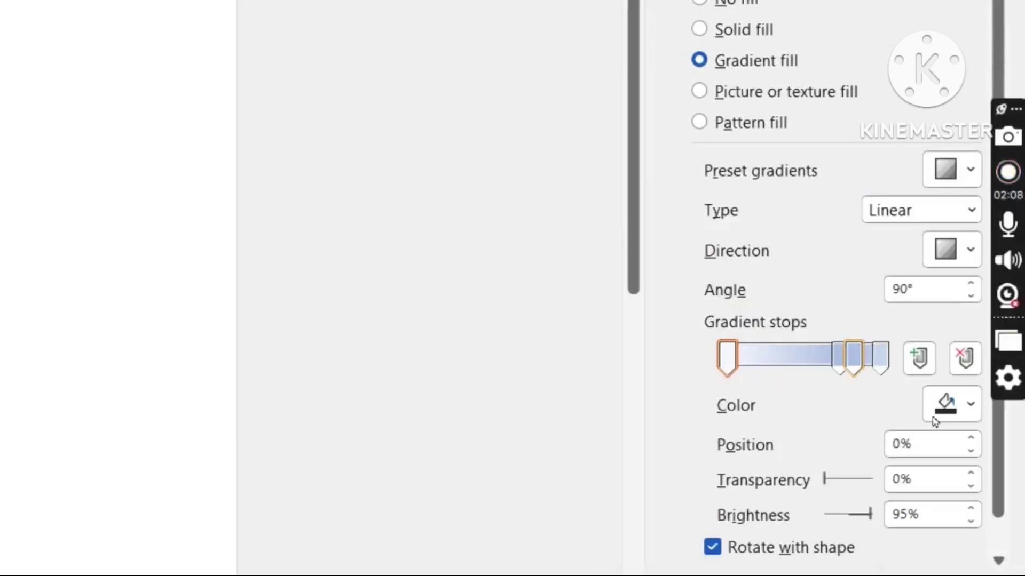
Add a gradient stop at 46% and colour it red, and recolour the 83% stop light green.
left_click(797, 356)
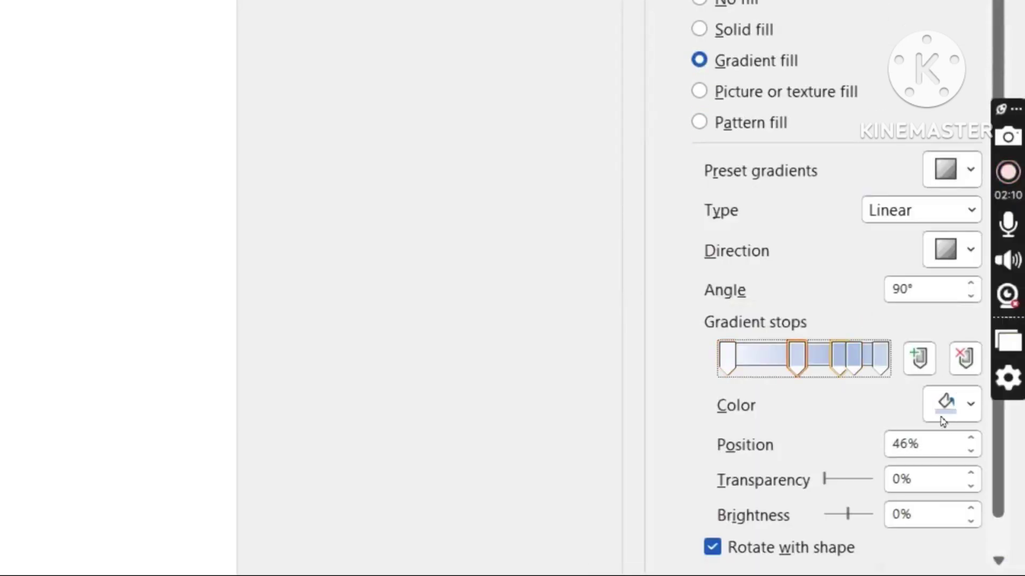
left_click(969, 405)
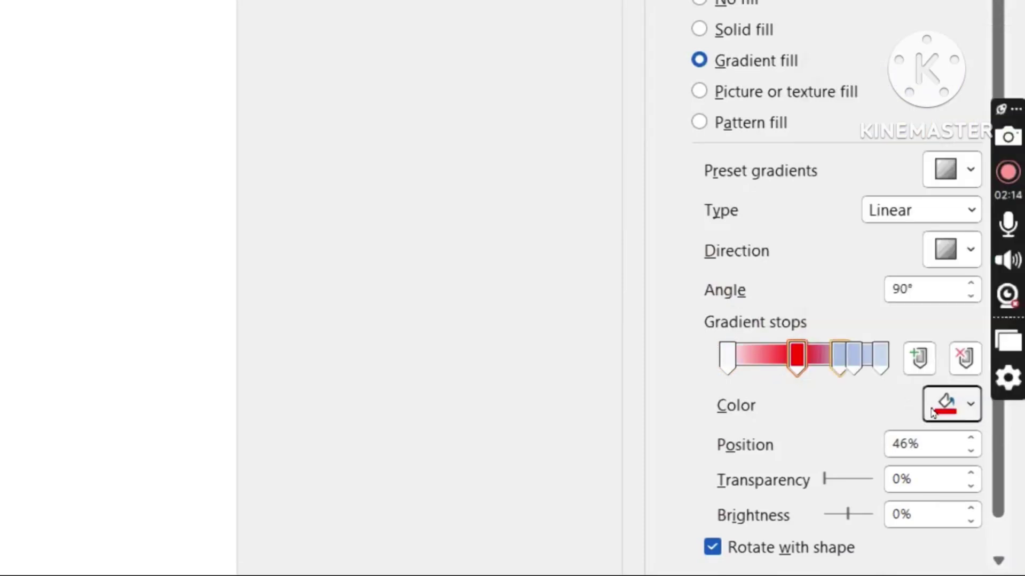
left_click(852, 355)
left_click(974, 416)
left_click(902, 259)
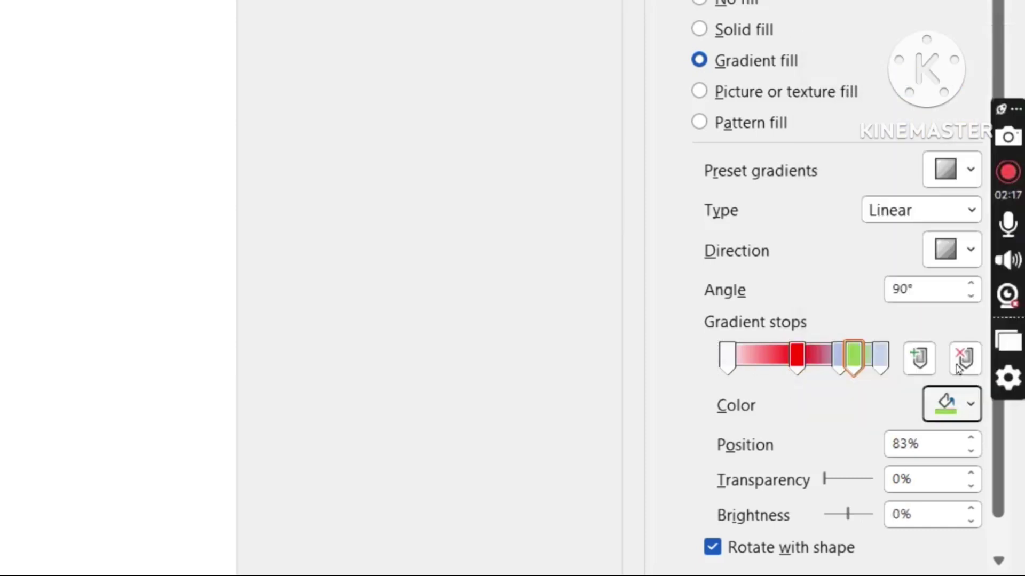
Colour the gradient stop at the far end golden yellow and move it to the 23% position.
left_click(880, 357)
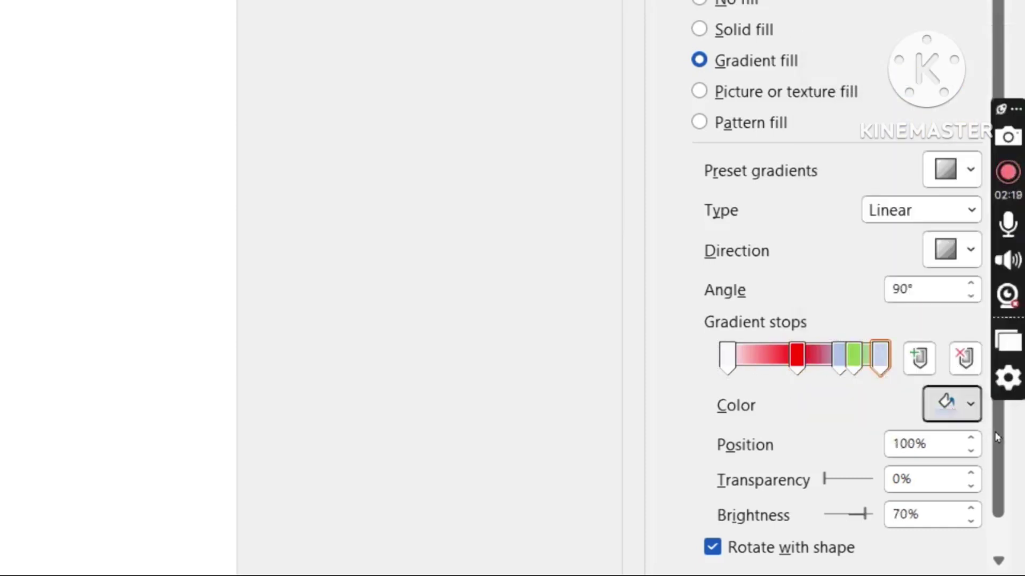
left_click(961, 404)
left_click(859, 258)
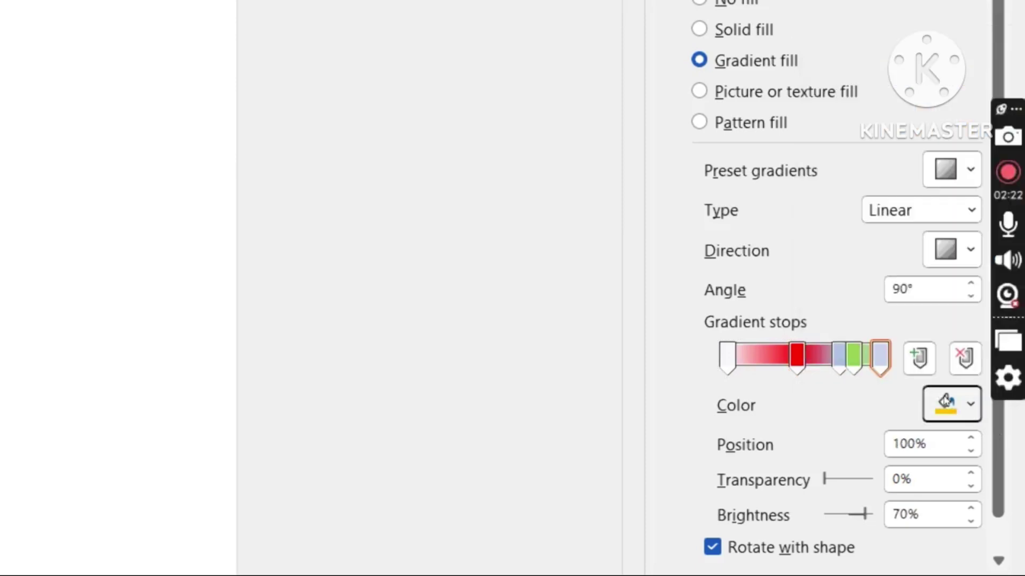
left_click_drag(880, 356, 783, 356)
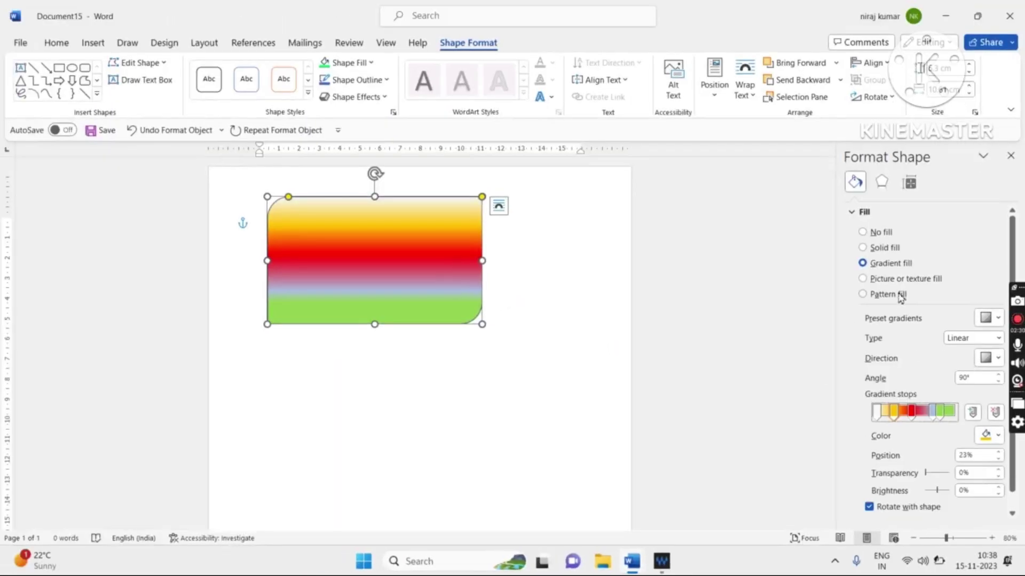
Switch the shape to a picture fill and insert the picture file named 1 from the computer.
left_click(892, 286)
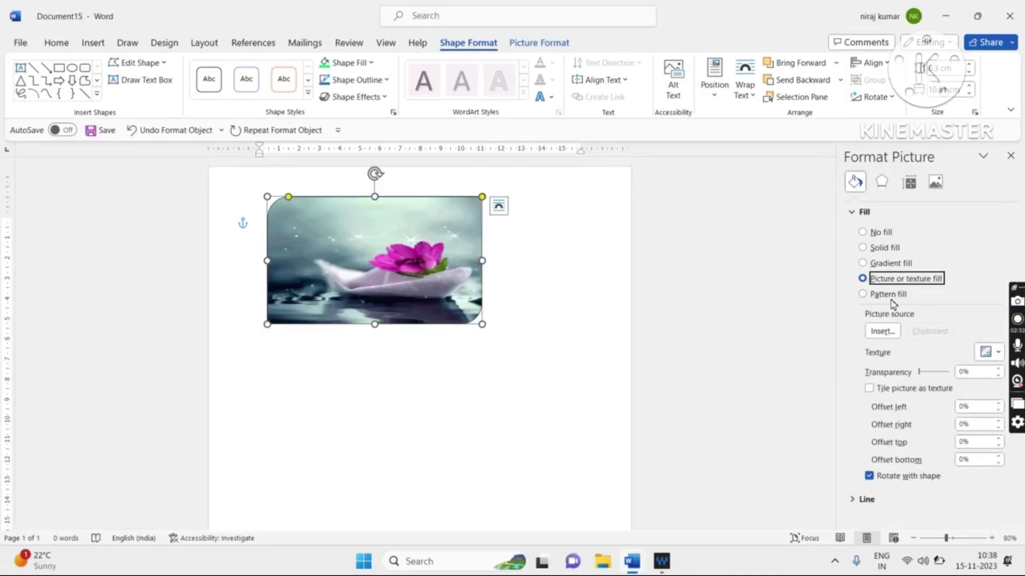
left_click(883, 332)
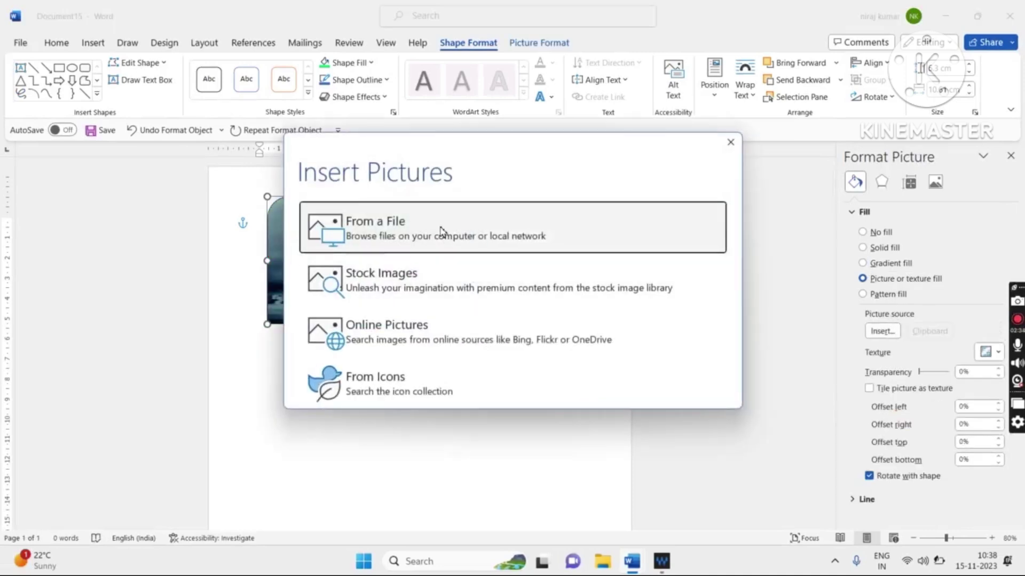
left_click(441, 229)
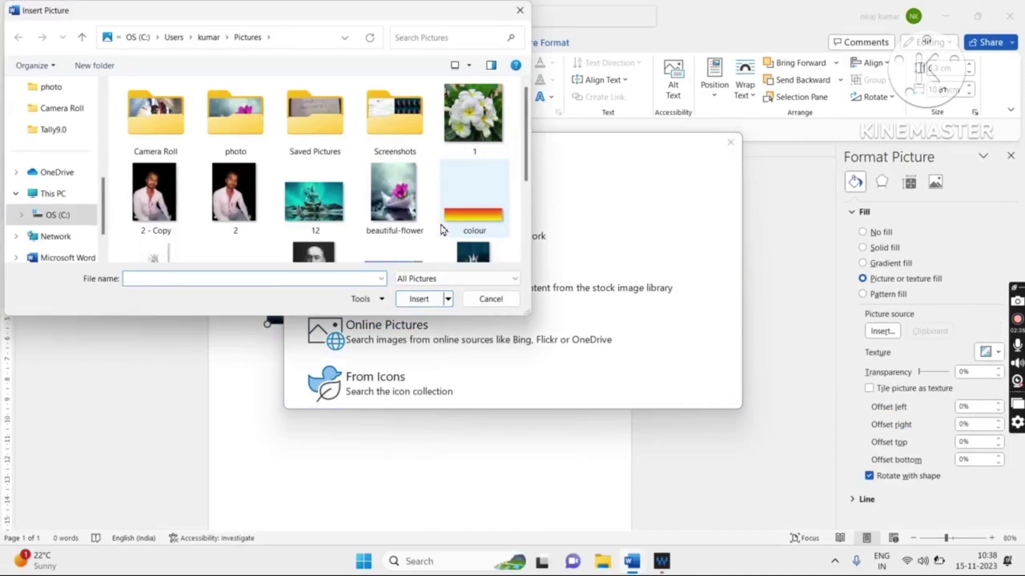
scroll(438, 192, "down", 5)
scroll(321, 182, "up", 5)
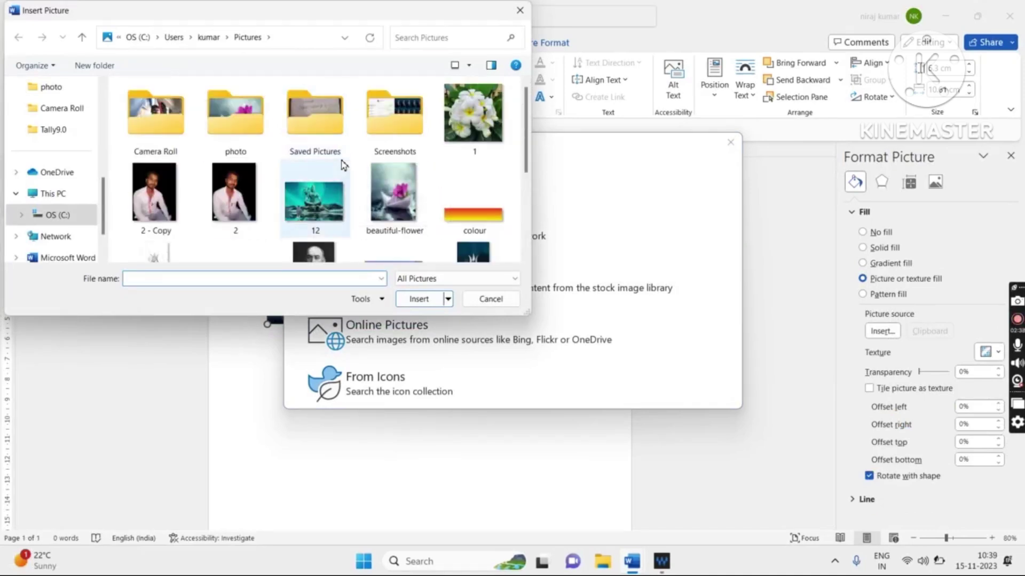
left_click(454, 127)
left_click(421, 298)
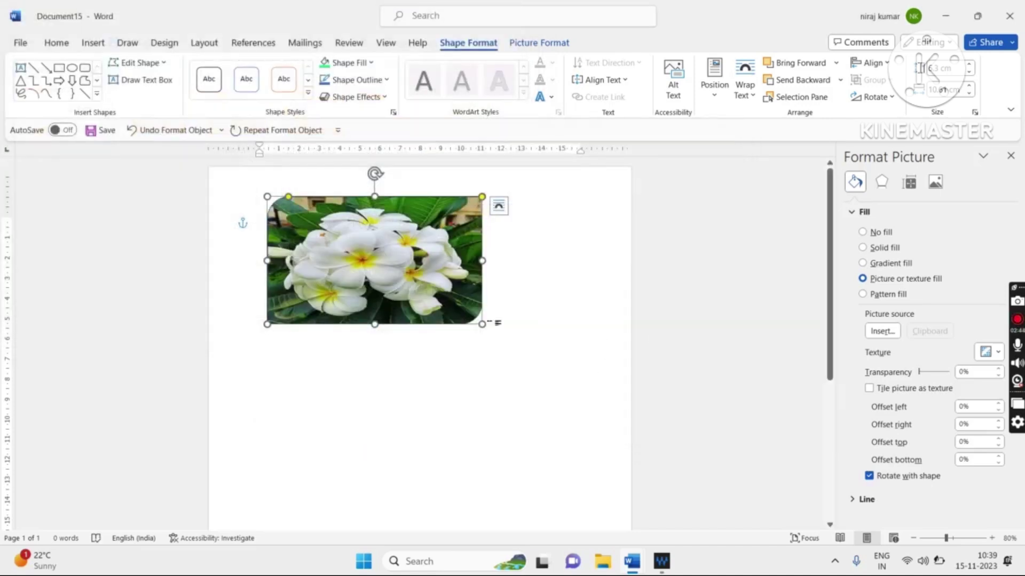
Give the shape a narrow horizontal-line pattern fill, and replace it with the dark wood texture.
left_click(863, 294)
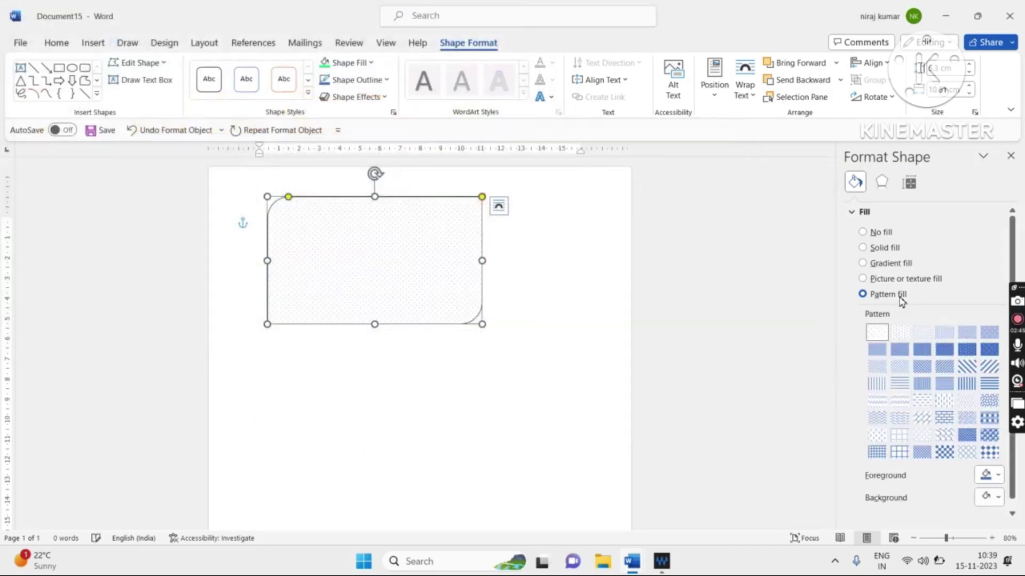
left_click(947, 390)
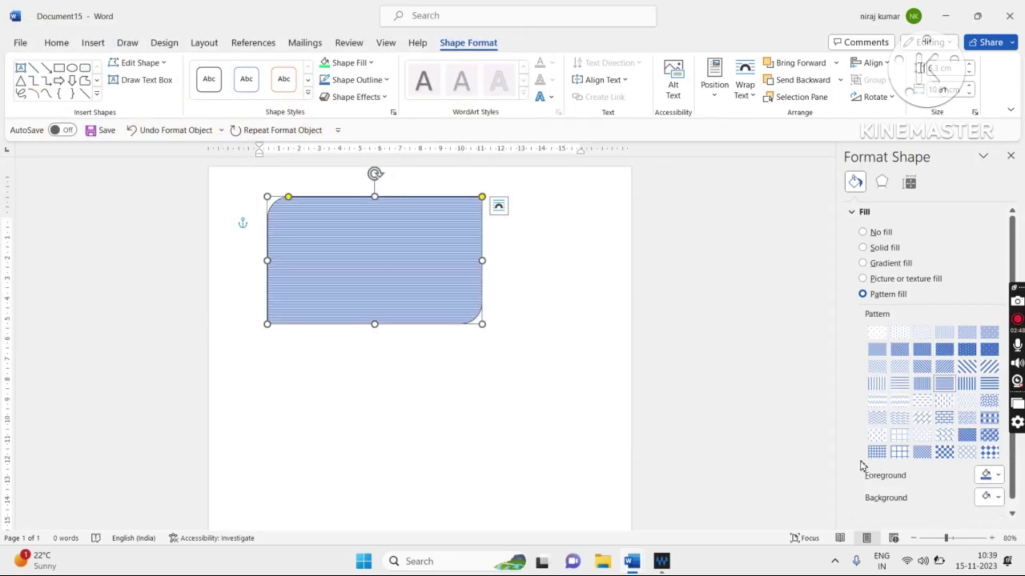
left_click(365, 65)
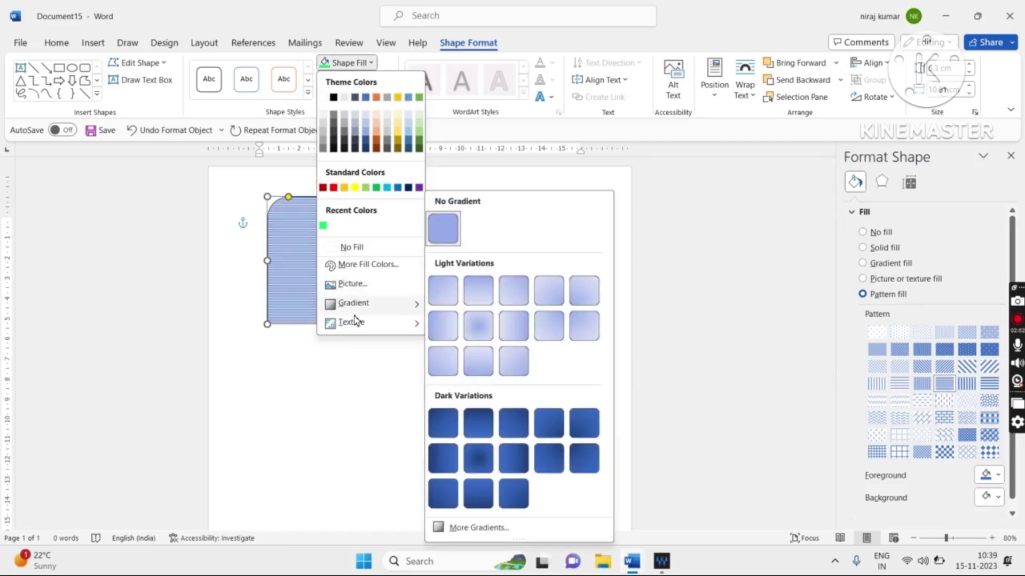
mouse_move(357, 322)
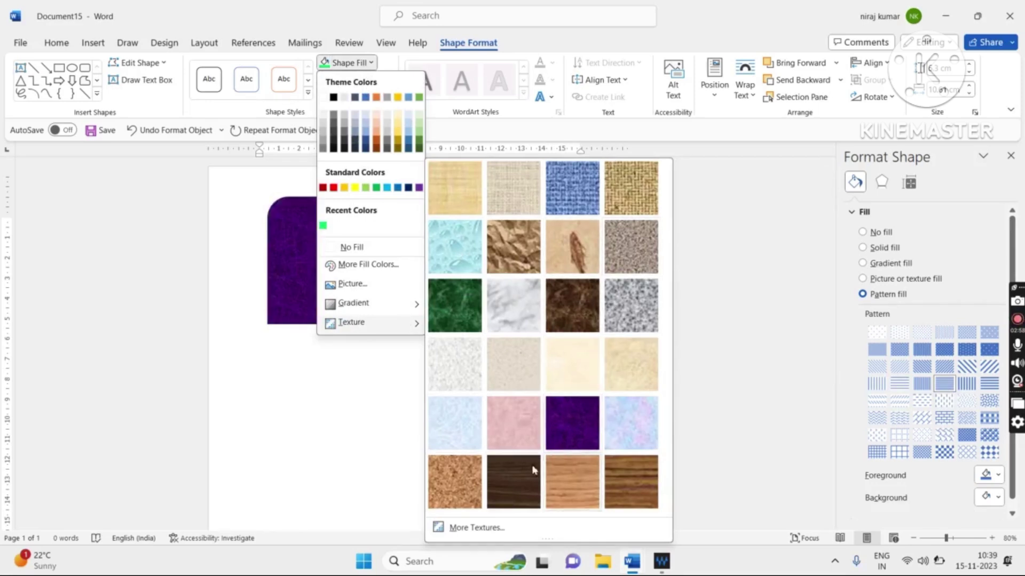
left_click(516, 475)
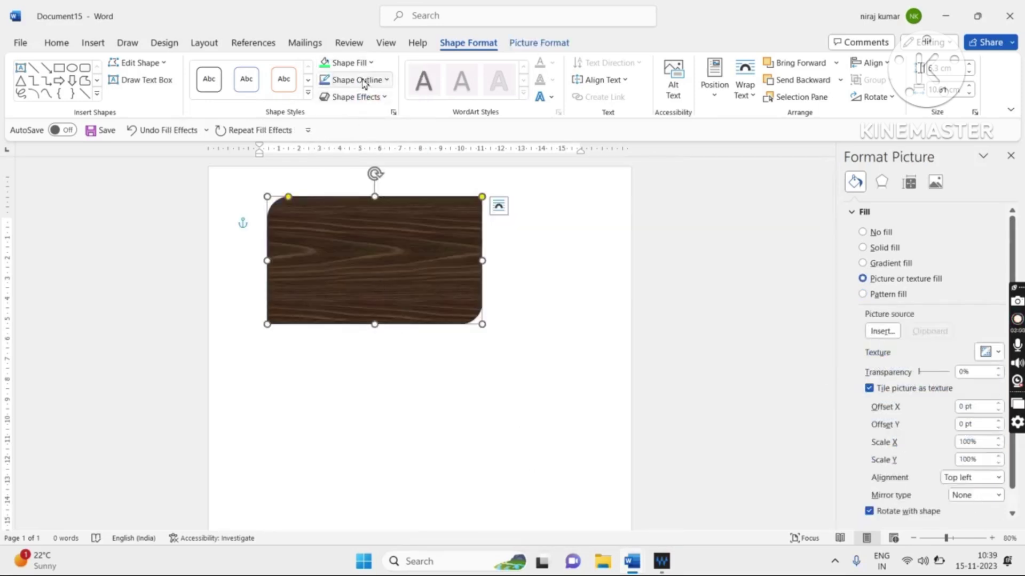
Fill the shape with the picture file named 12 from the Pictures folder.
left_click(369, 64)
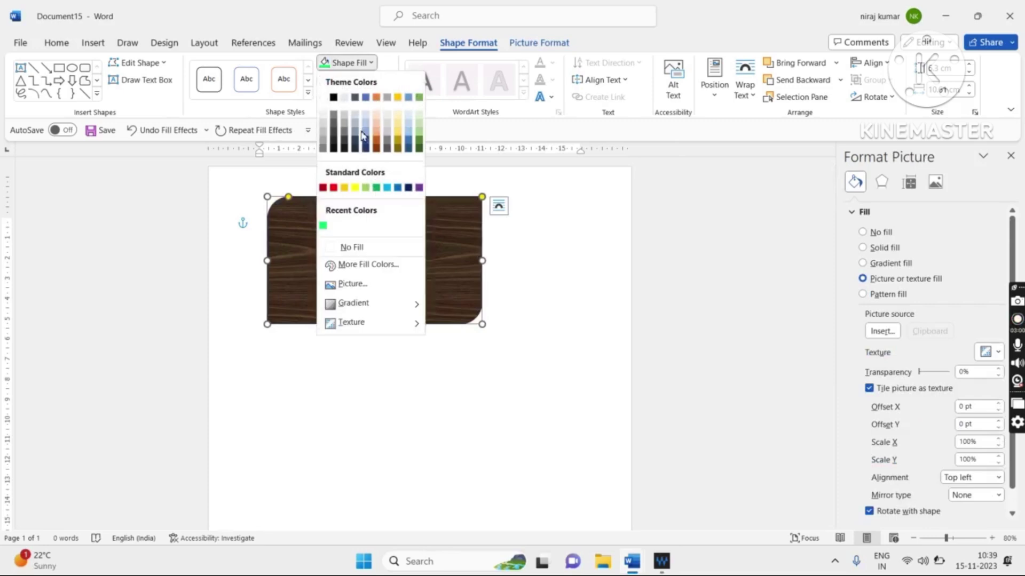
left_click(367, 290)
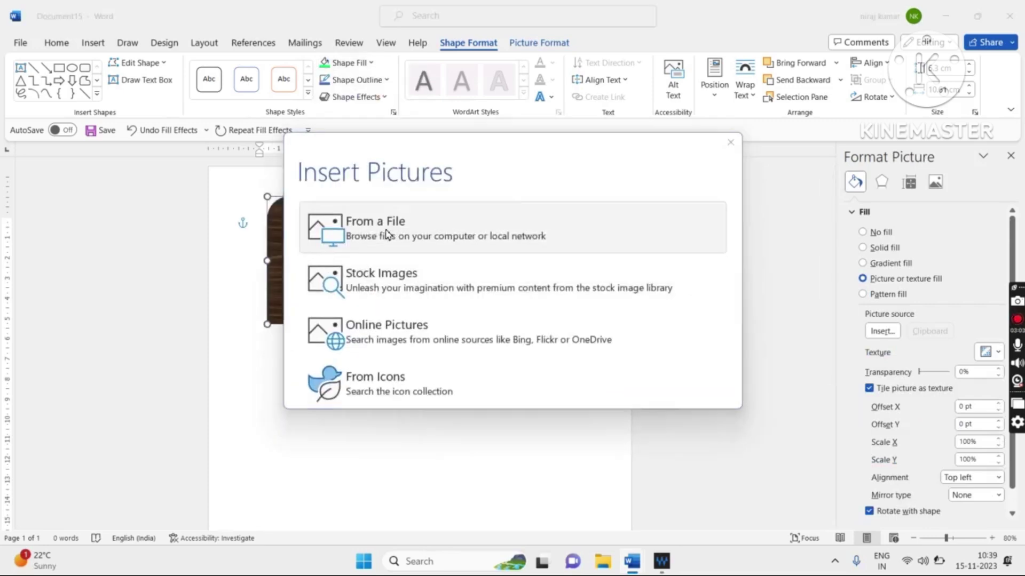
left_click(387, 235)
scroll(400, 229, "down", 3)
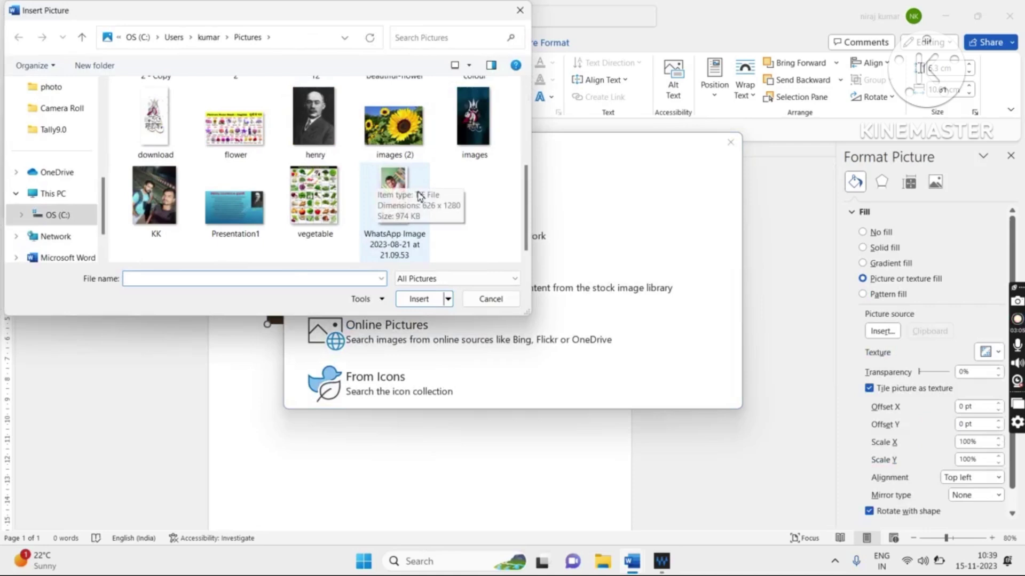
scroll(359, 173, "up", 3)
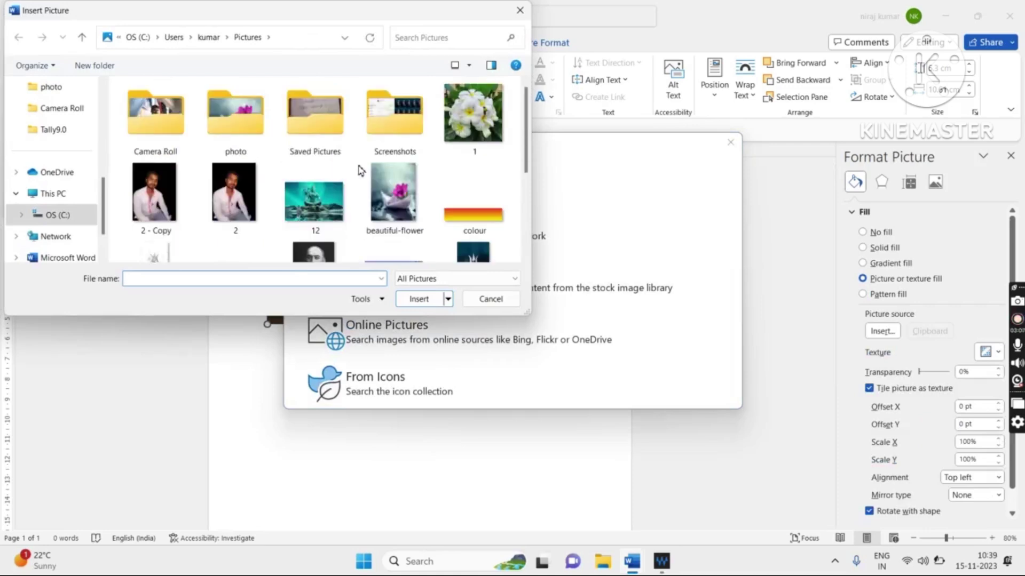
left_click(334, 207)
left_click(417, 300)
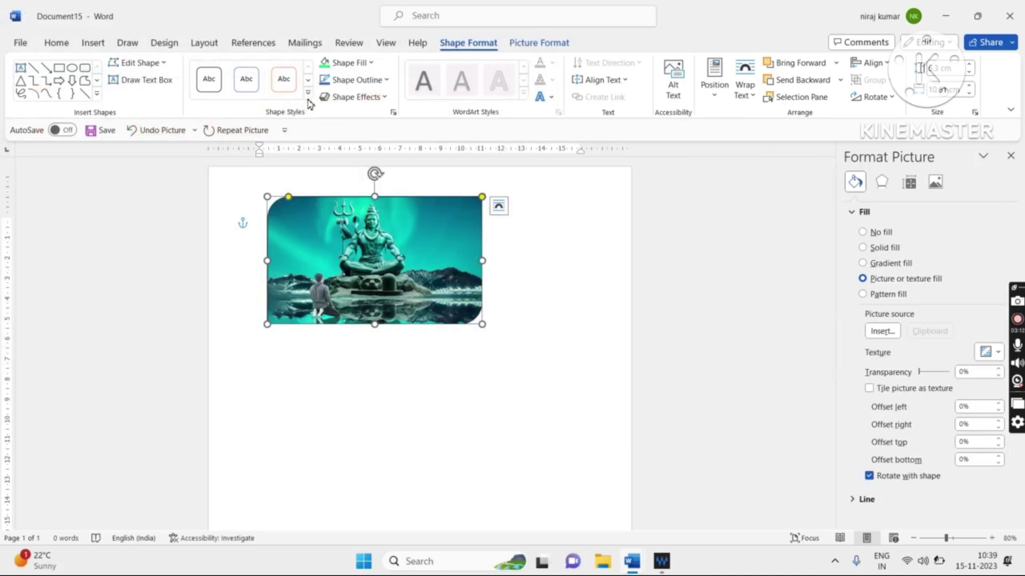
Apply the solid blue preset shape style and fill the shape with the beautiful-flower picture from a file.
left_click(308, 93)
left_click(245, 154)
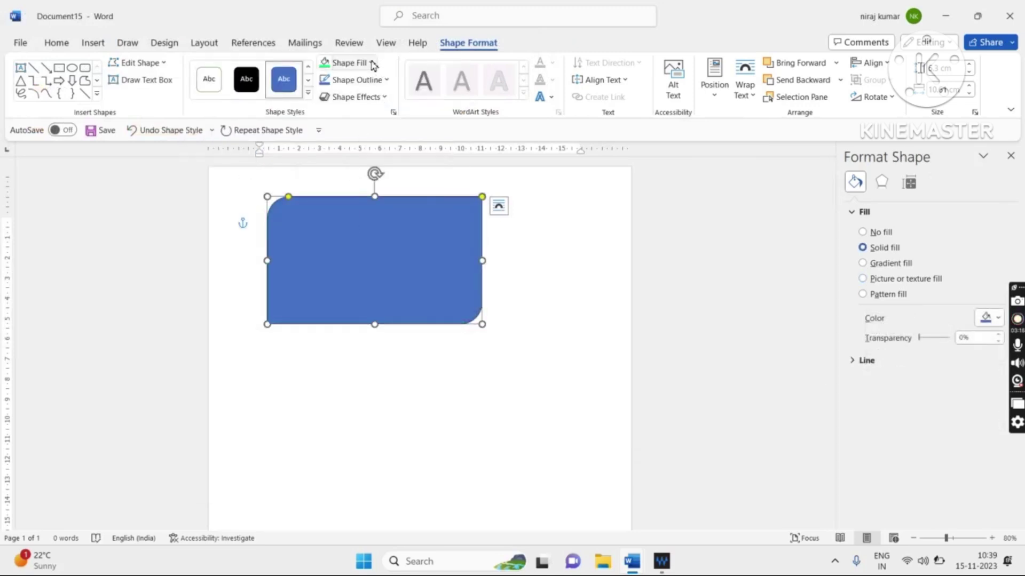
left_click(368, 63)
left_click(363, 285)
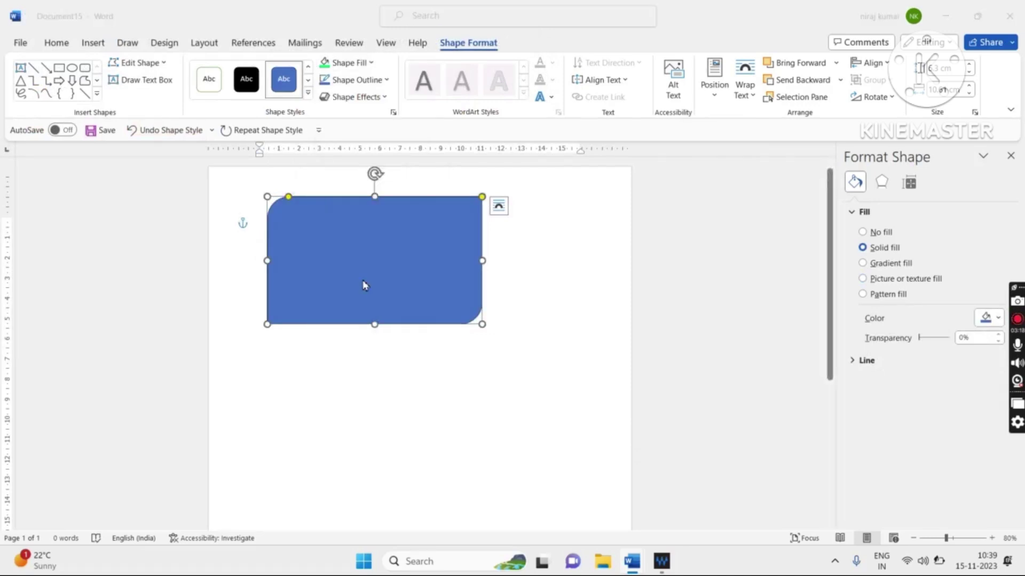
left_click(400, 232)
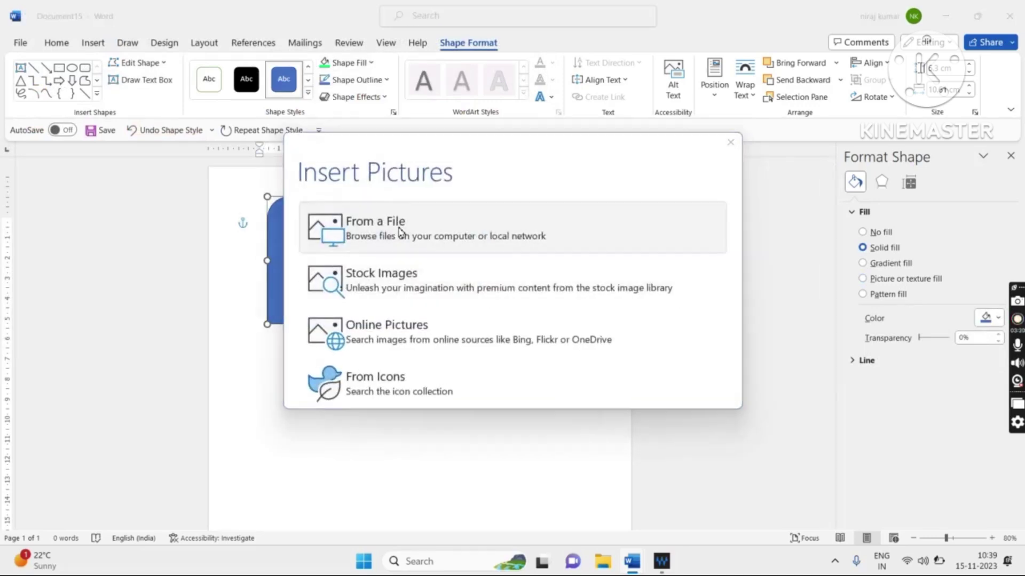
left_click(376, 207)
left_click(399, 299)
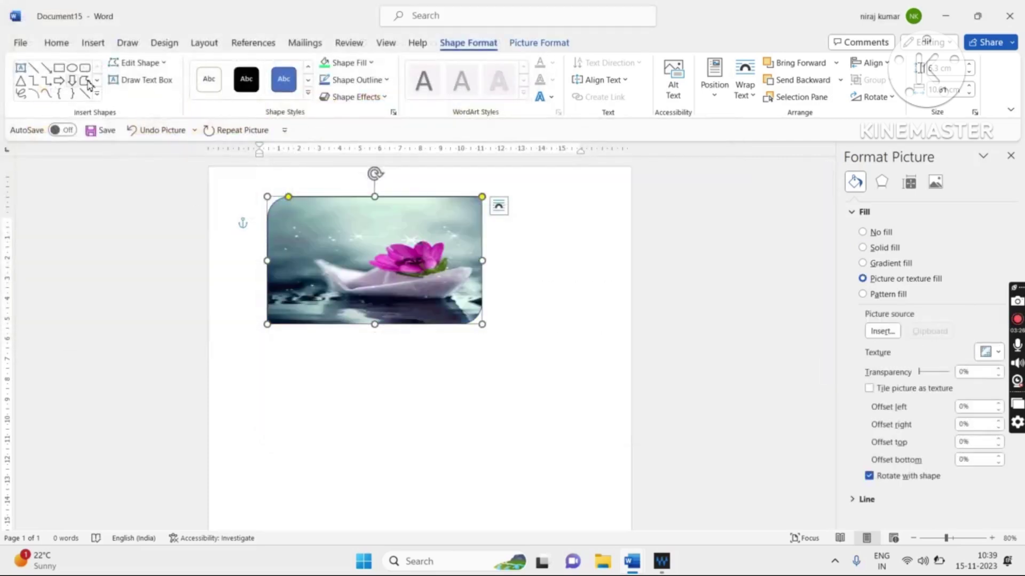
Change the picture-filled shape to a plain rectangle.
left_click(139, 65)
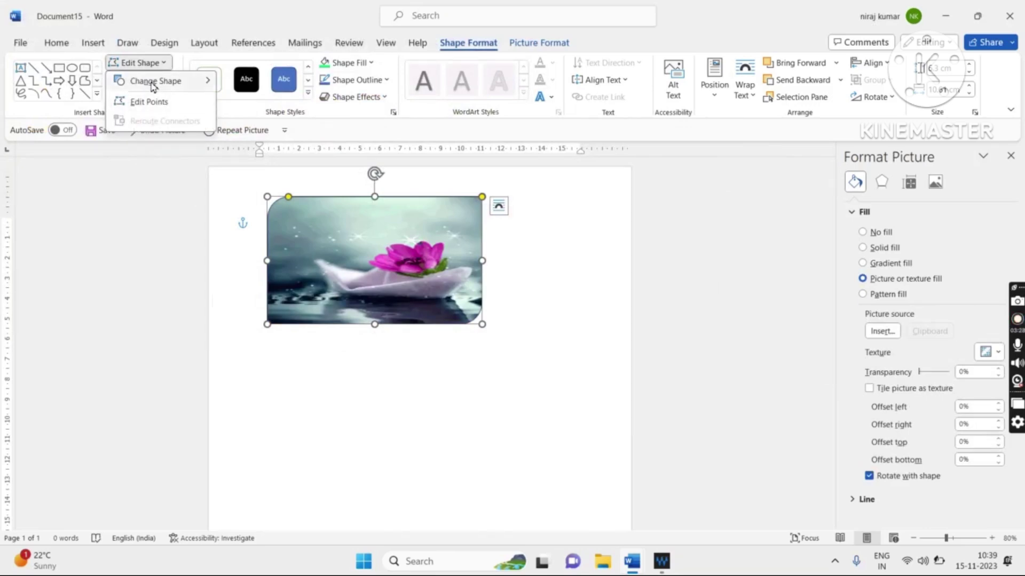
left_click(153, 85)
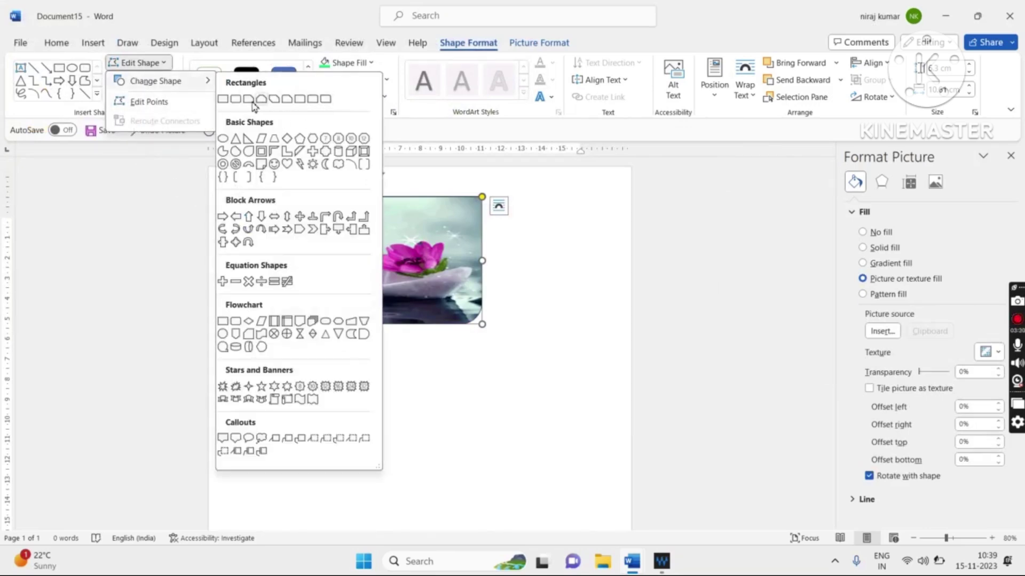
left_click(223, 101)
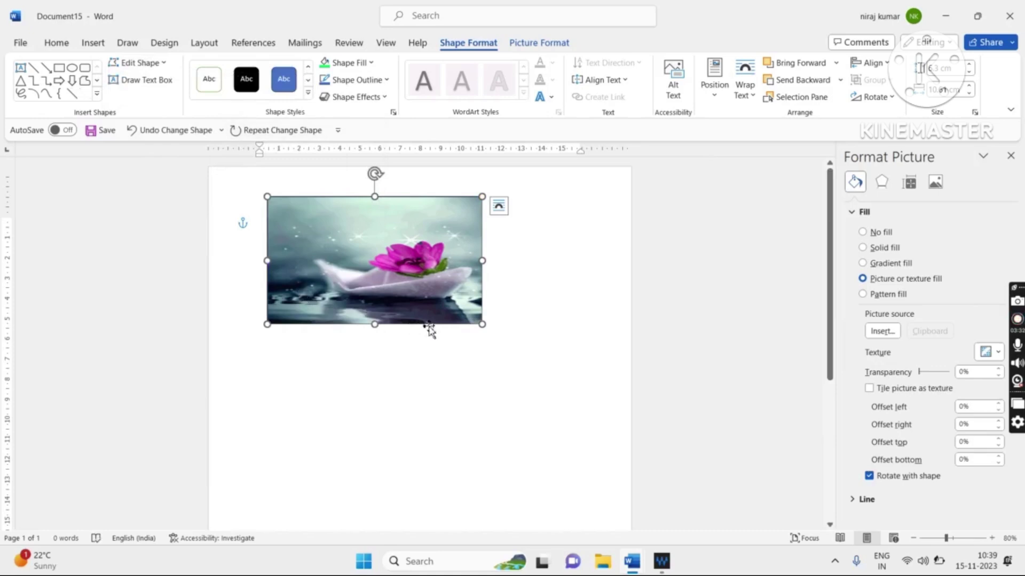
Resize the picture-filled rectangle to a portrait format about 6.24 cm high and place it in the page's upper right corner.
left_click_drag(267, 326, 296, 396)
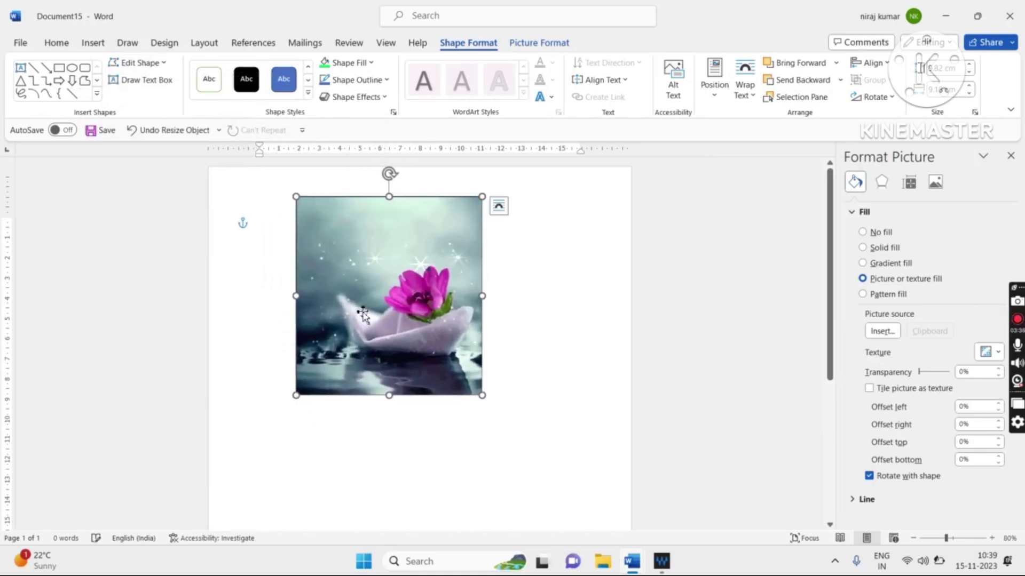
left_click_drag(355, 293, 464, 282)
left_click_drag(405, 385, 486, 313)
left_click_drag(531, 275, 540, 273)
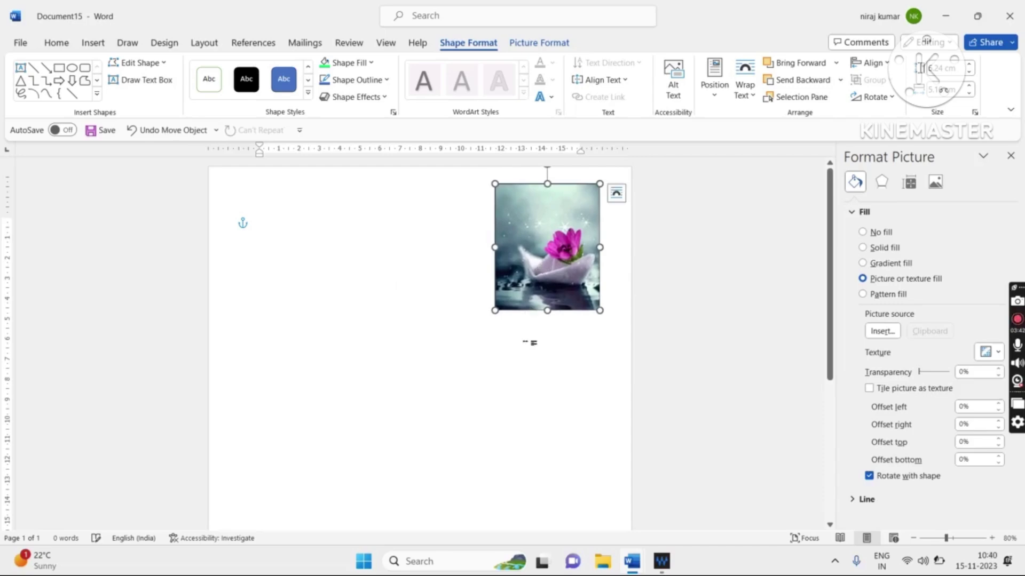